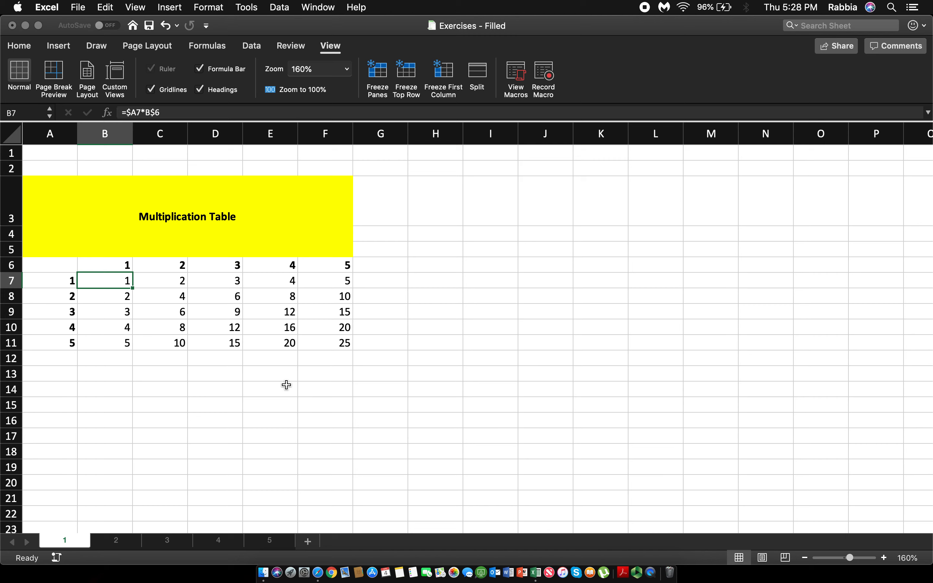
Step: Clear the row headers in A7:A11 of the multiplication table
click(59, 284)
drag(59, 284, 64, 350)
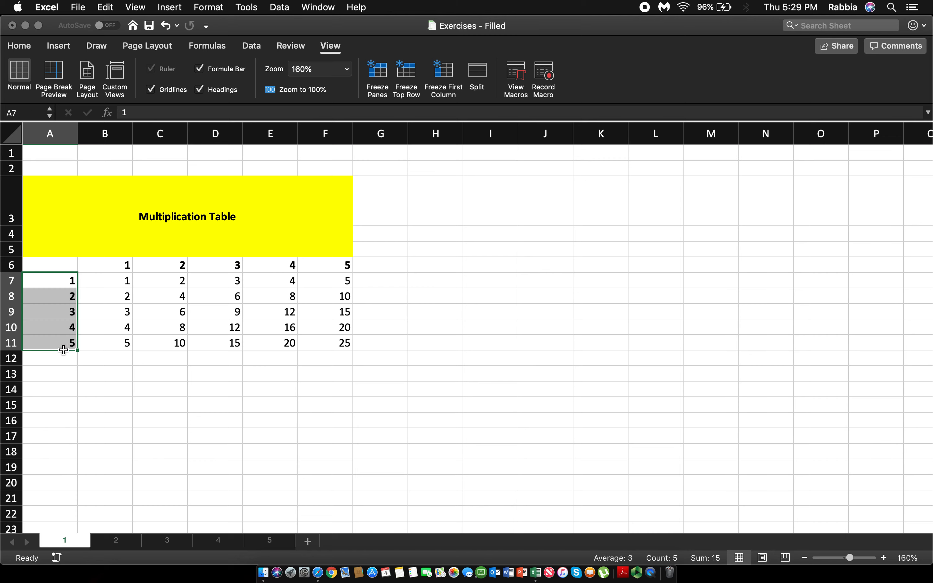
key(Delete)
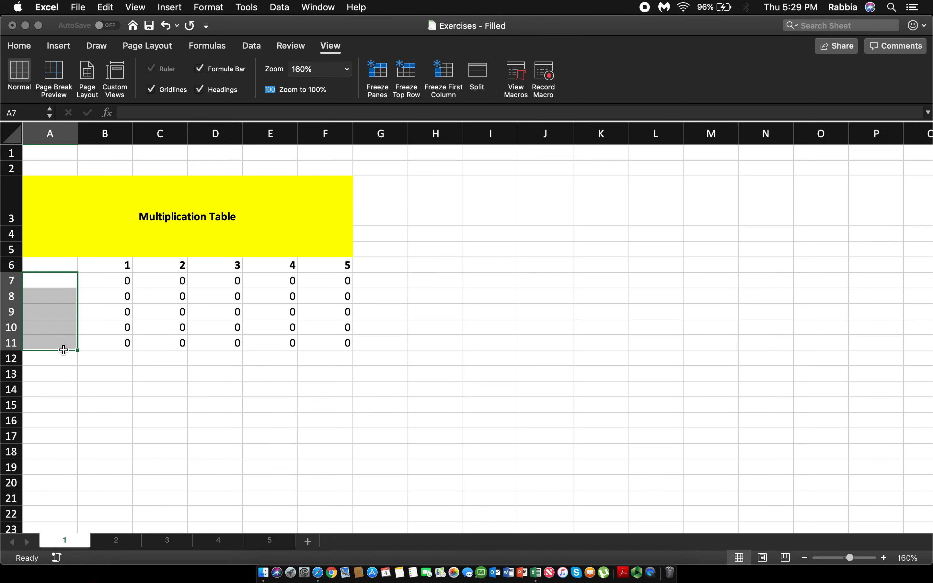
Step: Enter 1 in A7 and 2 in A8, and fill the series down to A11
text(1)
key(Return)
text(2)
key(Return)
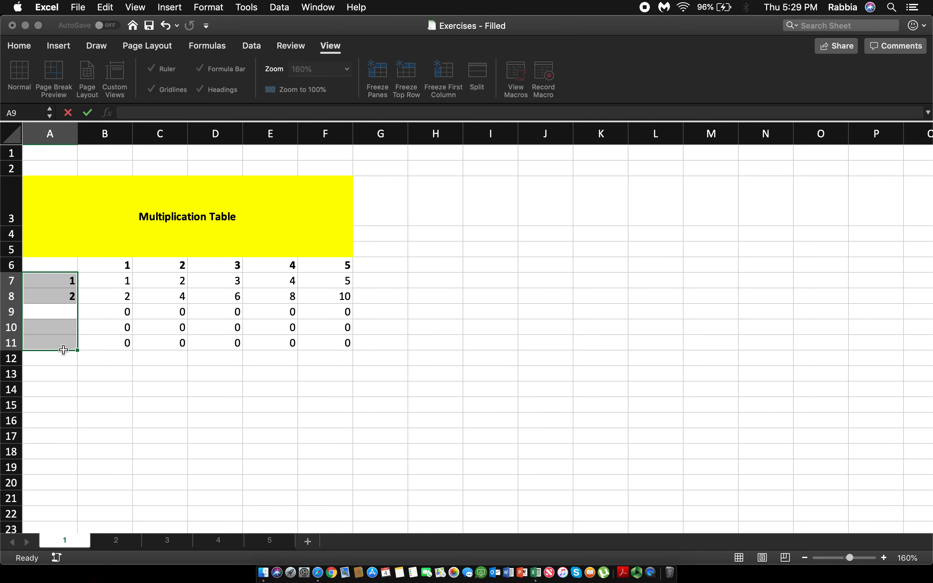
click(67, 279)
drag(67, 279, 85, 345)
click(80, 388)
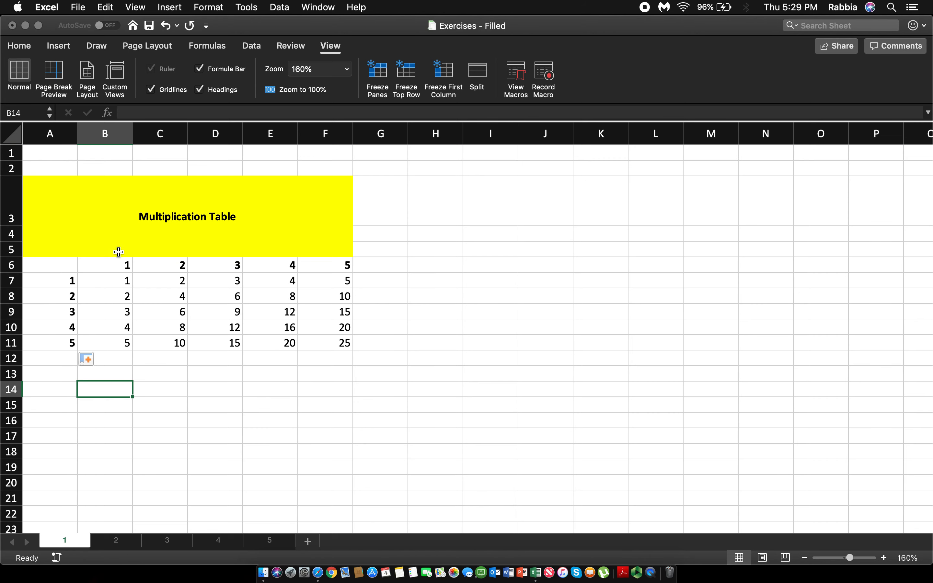
Step: Clear the column headers in B6:F6 of the multiplication table
drag(118, 266, 330, 263)
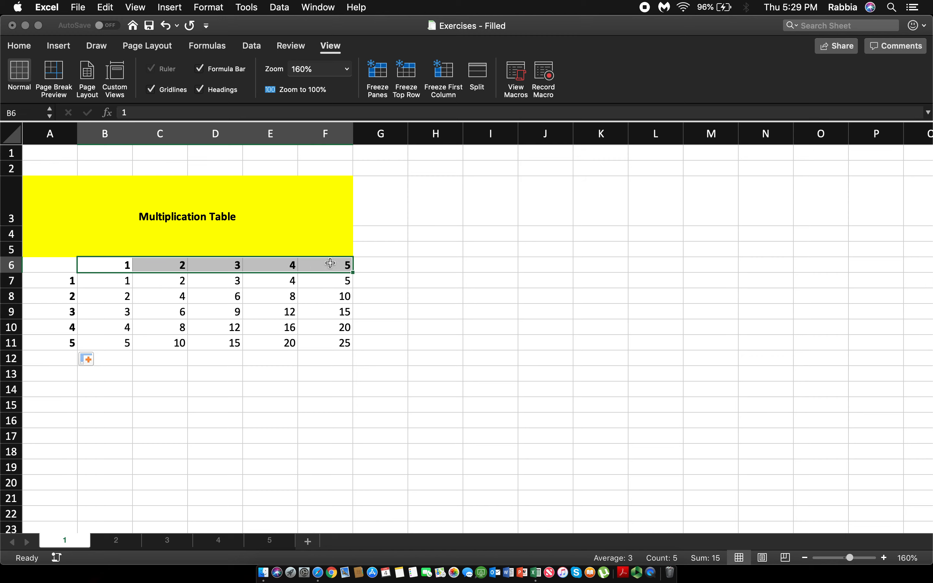
key(Delete)
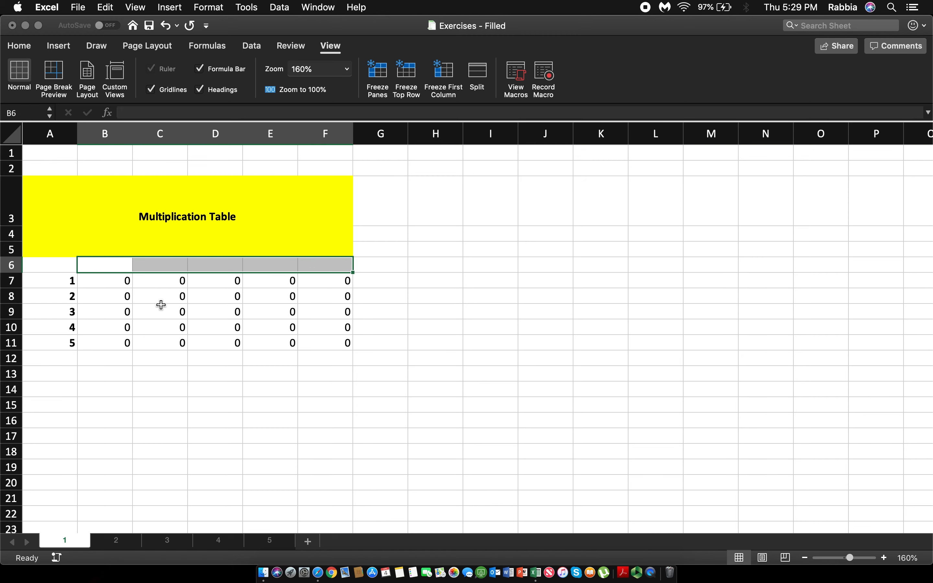
click(114, 269)
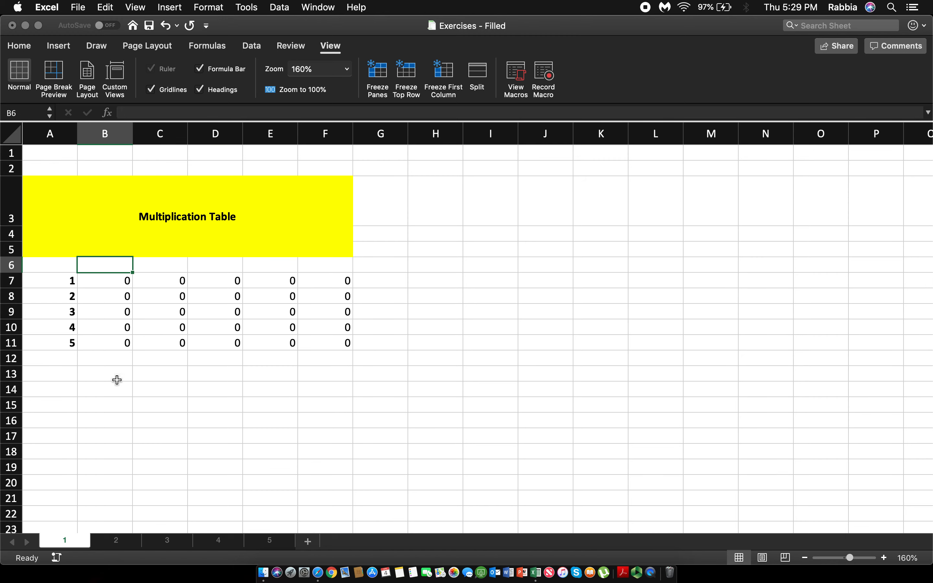
Step: Copy the row headers A7:A11 and paste them transposed across row 6, starting at B6
drag(64, 281, 69, 342)
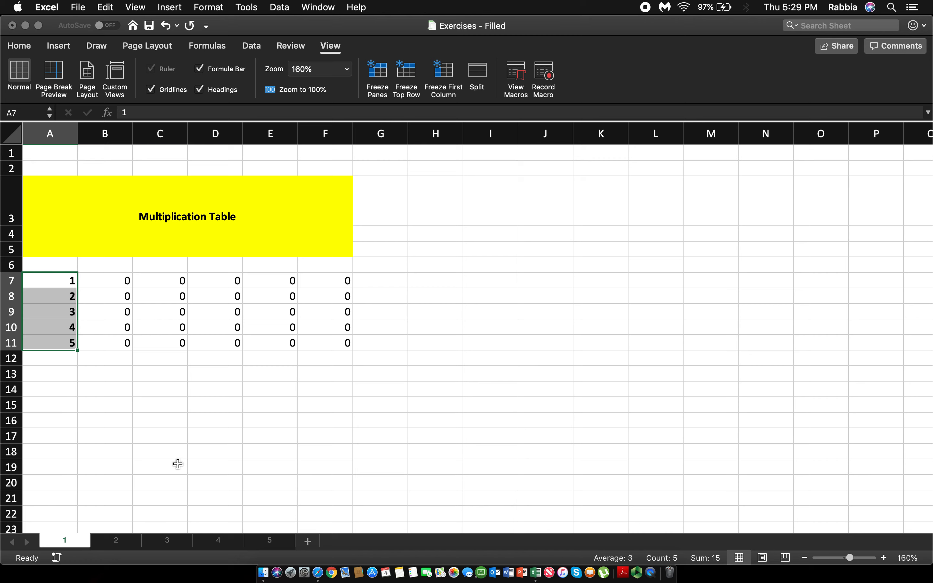
key(super+c)
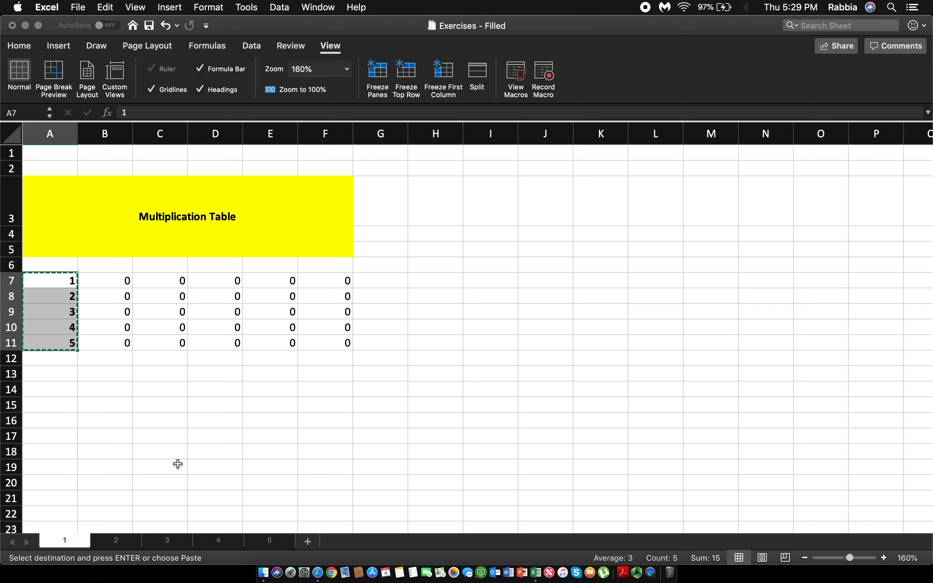
click(106, 258)
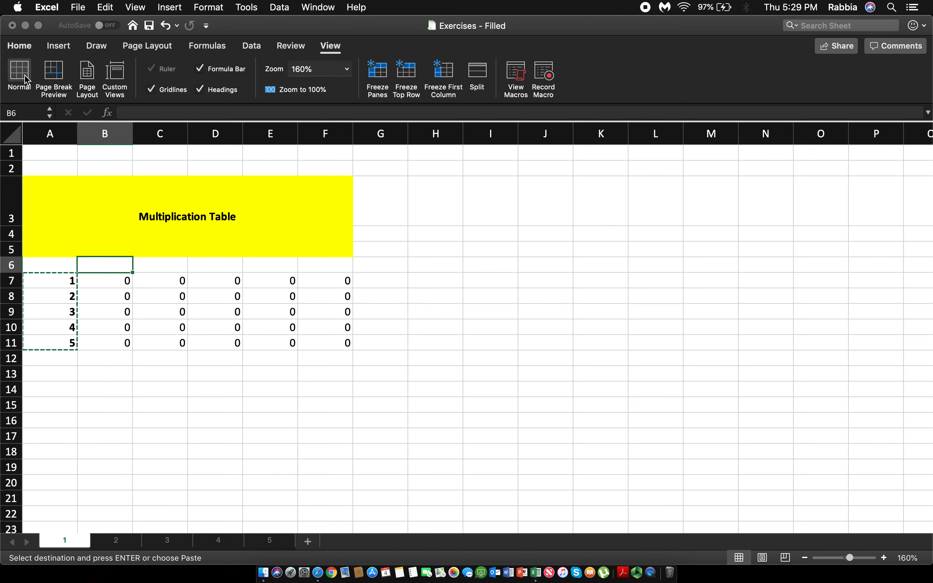
click(20, 45)
click(35, 72)
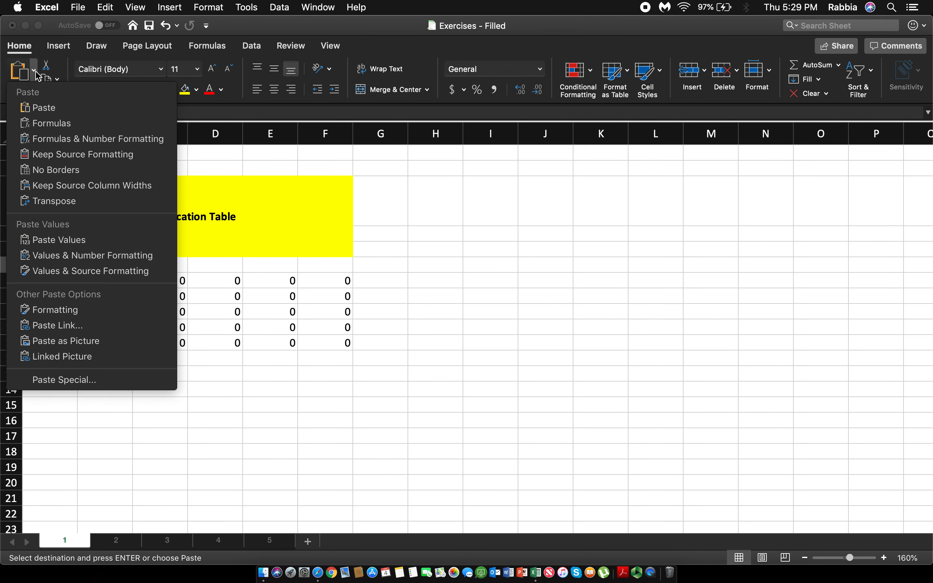
click(51, 203)
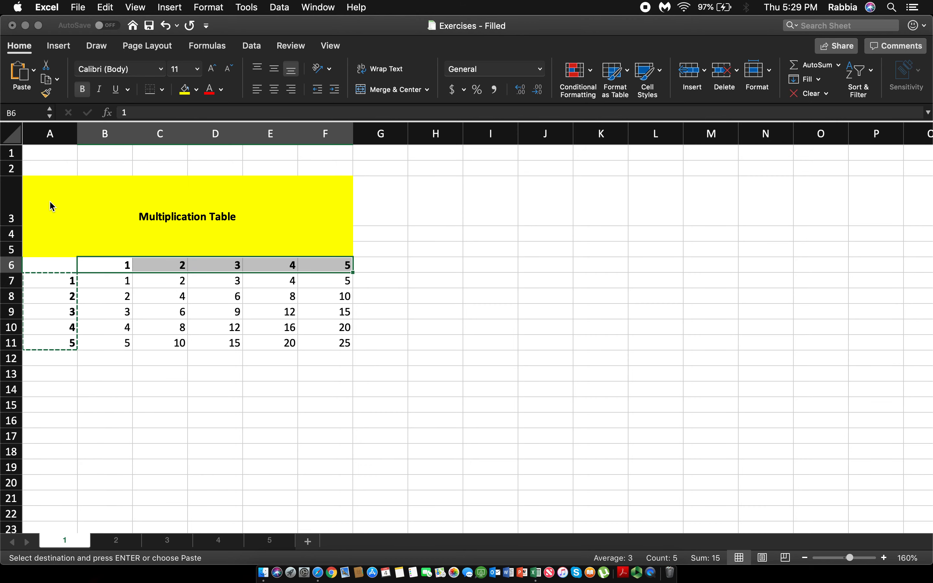
click(227, 429)
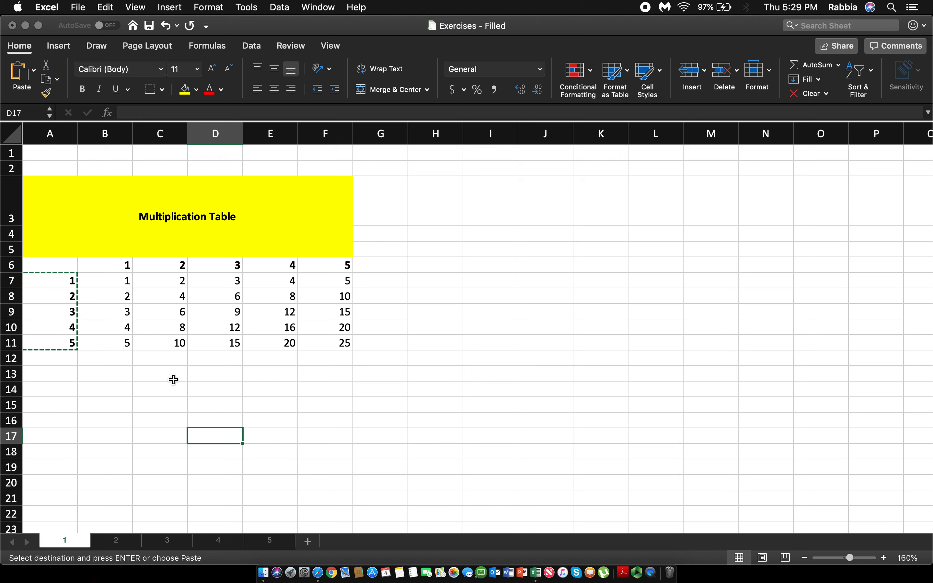
Step: Examine the product formulas in C9, B10 and B7, and cancel the pending copy selection
drag(68, 291, 79, 330)
click(79, 373)
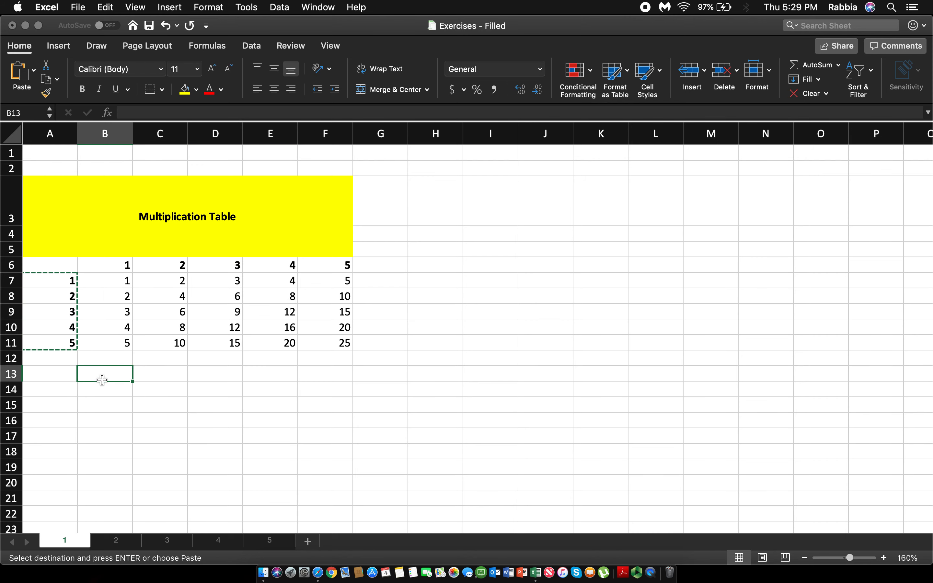
click(221, 381)
click(181, 313)
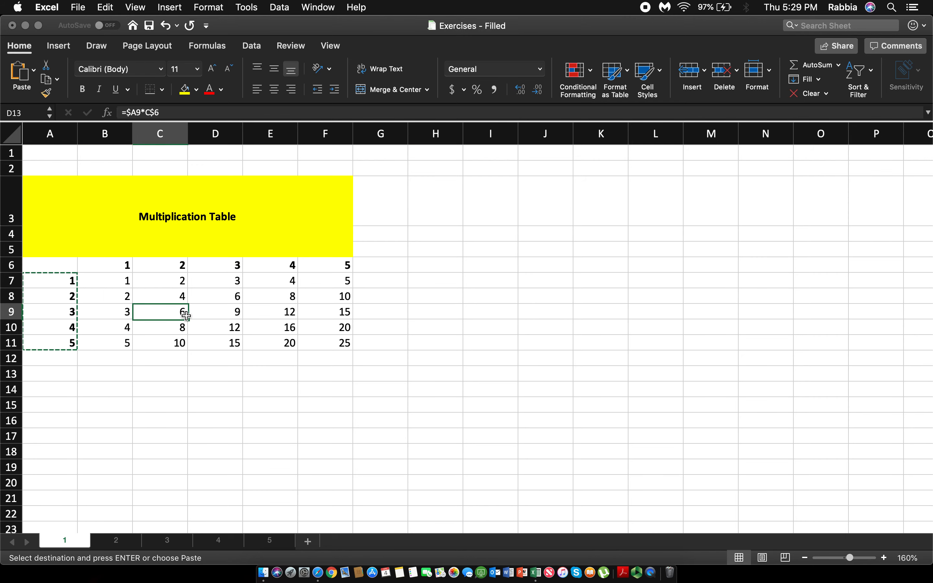
click(127, 284)
click(124, 328)
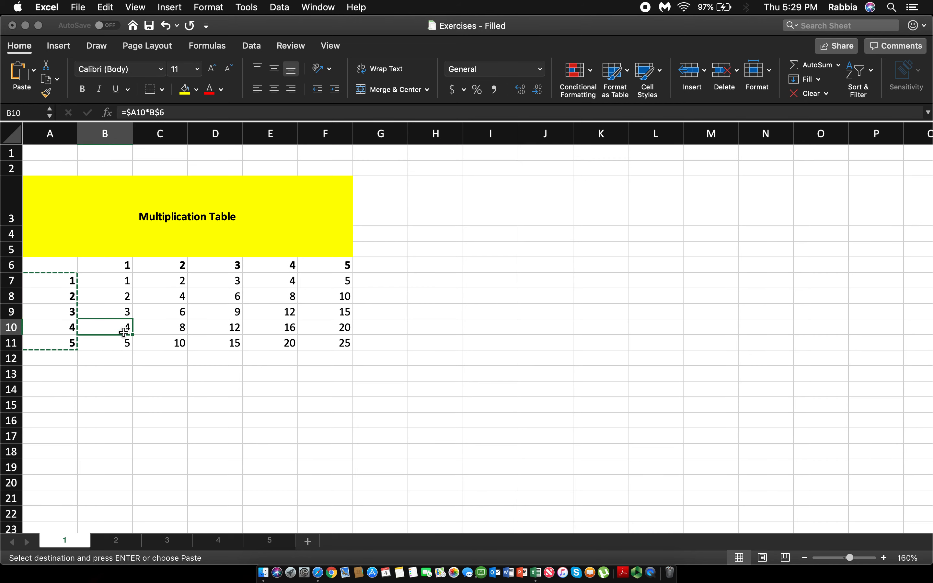
click(125, 284)
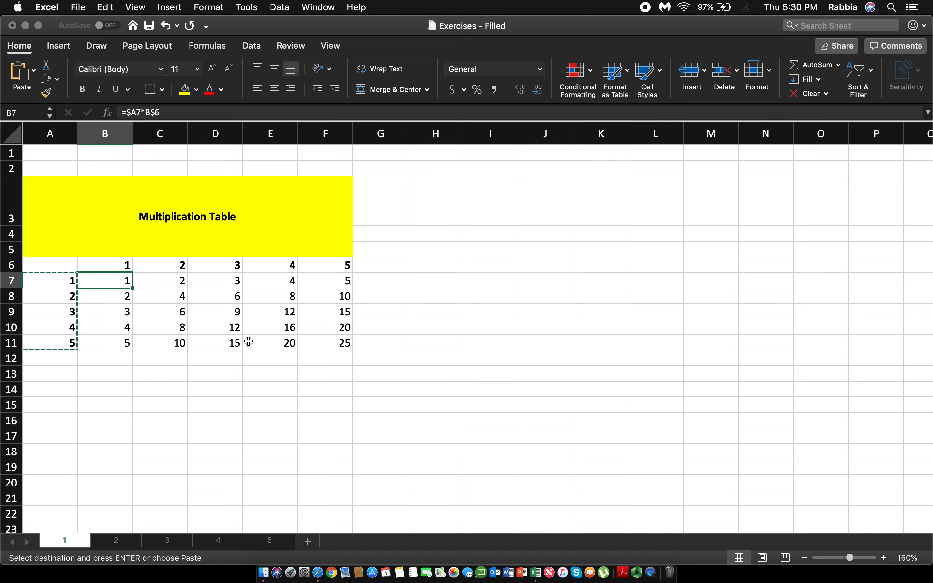
key(Escape)
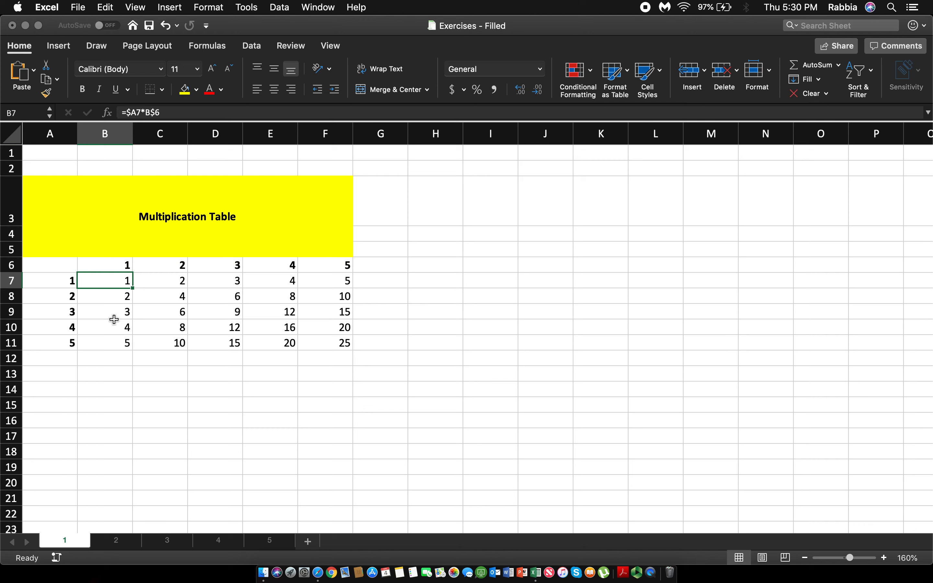
Step: Inspect the mixed cell references in the B7 formula and compare them with the formulas in C7 and C8
key(super+Down)
key(super+Up)
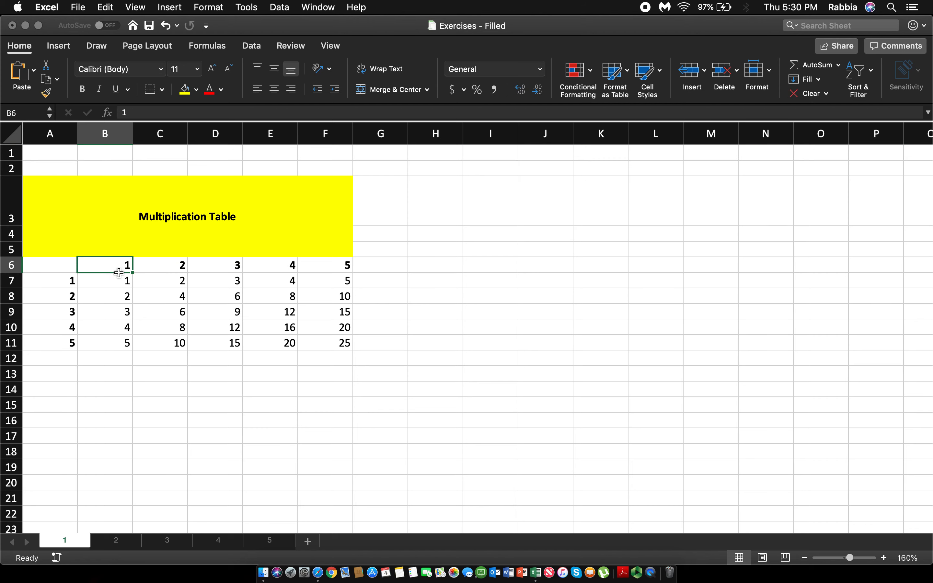
double_click(120, 275)
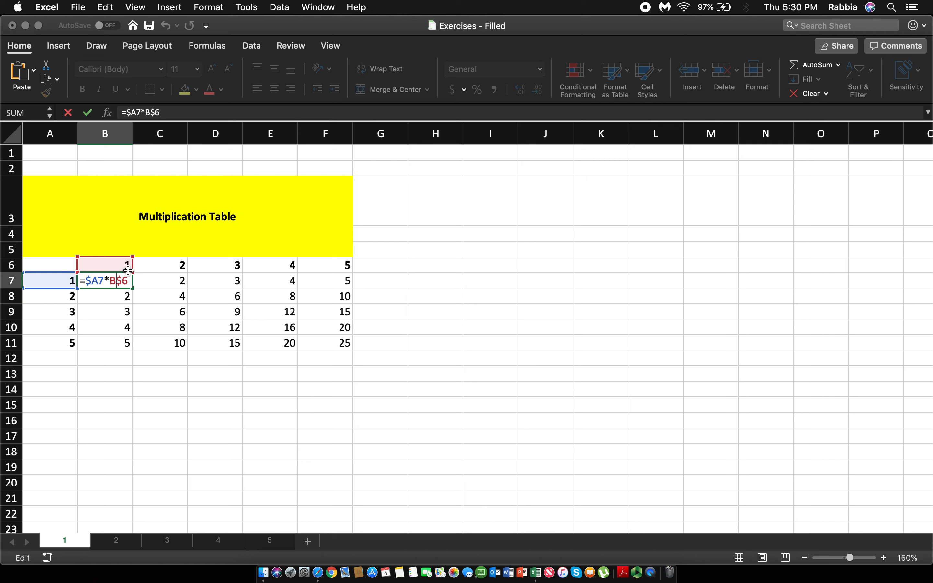
click(152, 280)
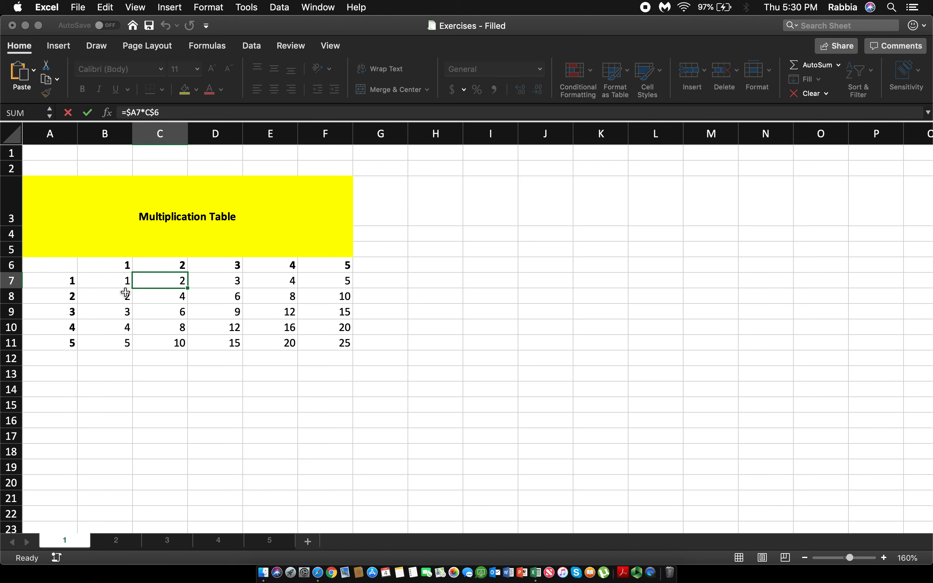
key(Left)
click(177, 303)
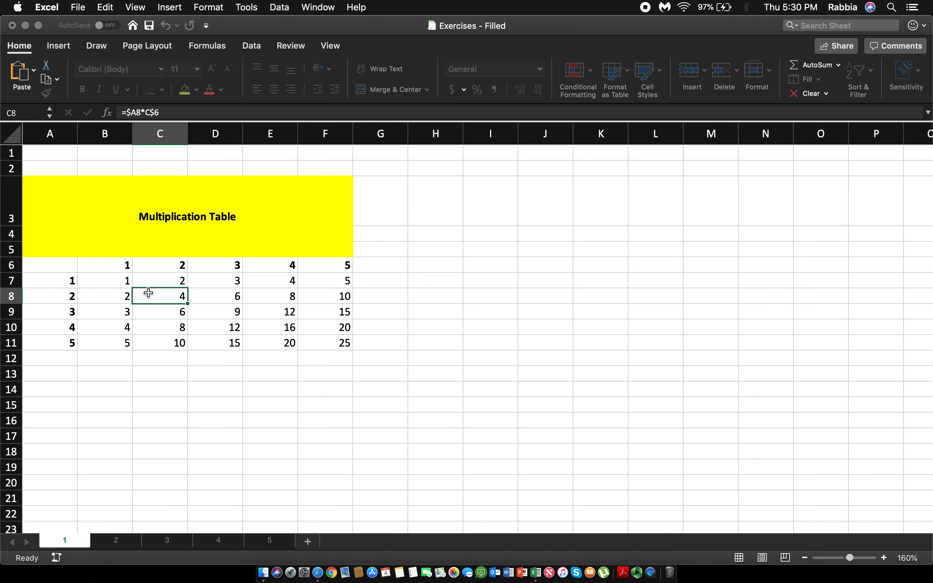
Step: Clear the products in C7:C9
click(190, 281)
drag(178, 281, 180, 305)
key(Delete)
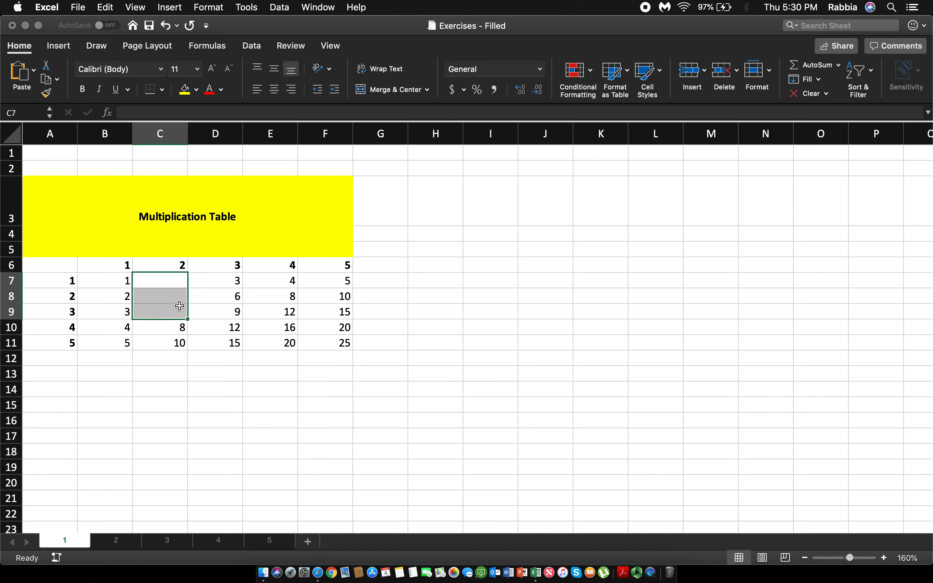
Step: Fill the formulas in B7 and B8 across to C7 and C8
click(129, 282)
drag(133, 289, 172, 281)
click(160, 305)
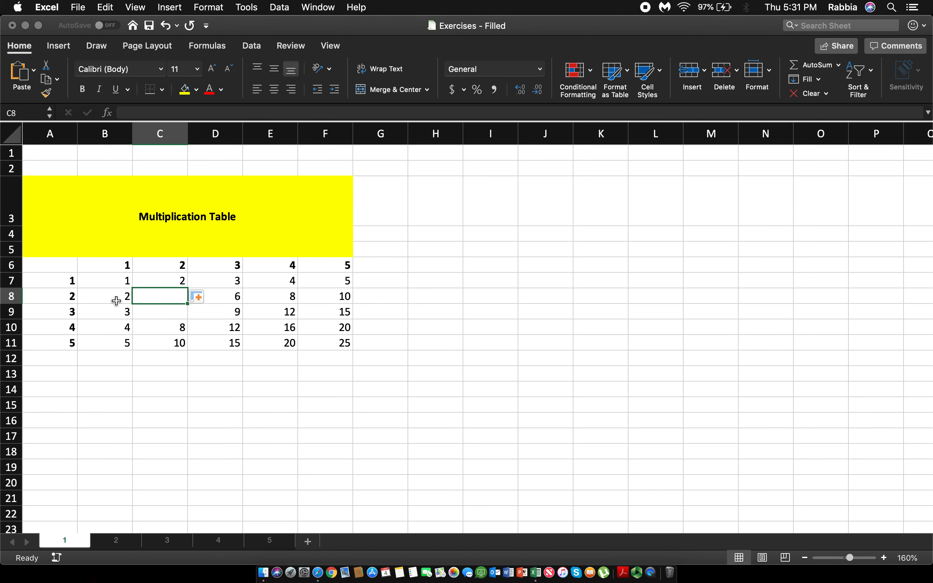
click(114, 298)
drag(133, 308, 171, 300)
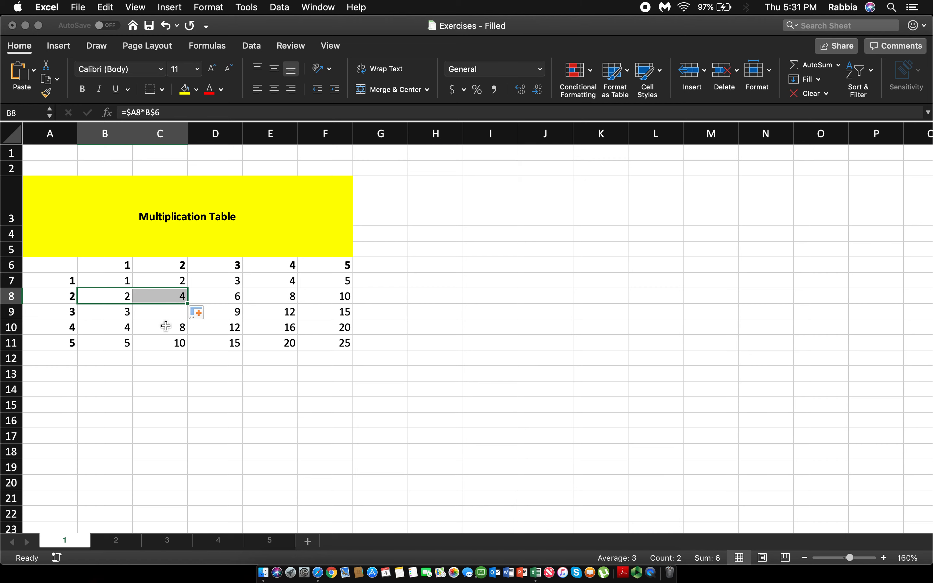
Step: Fill the formula in C7 down to C9
click(120, 298)
click(185, 287)
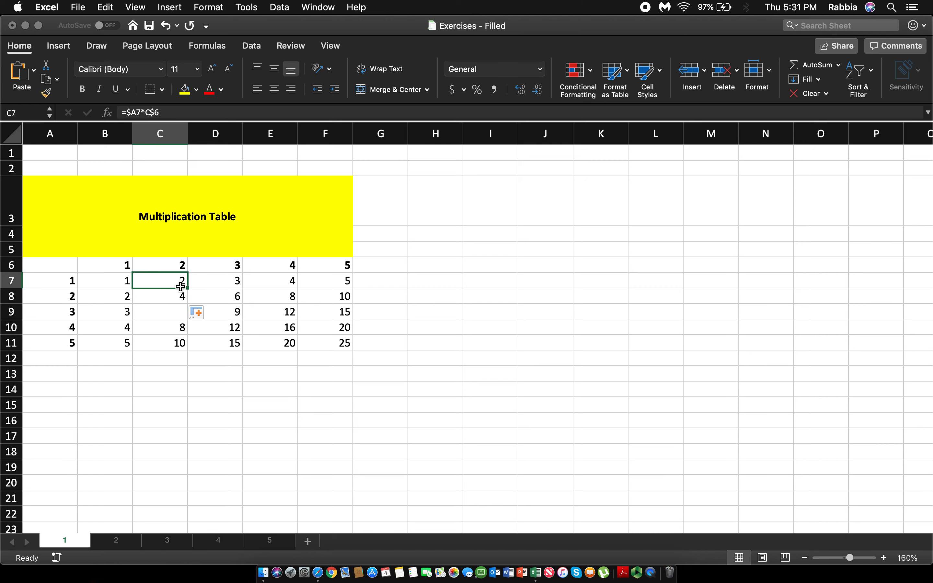
drag(186, 290, 190, 319)
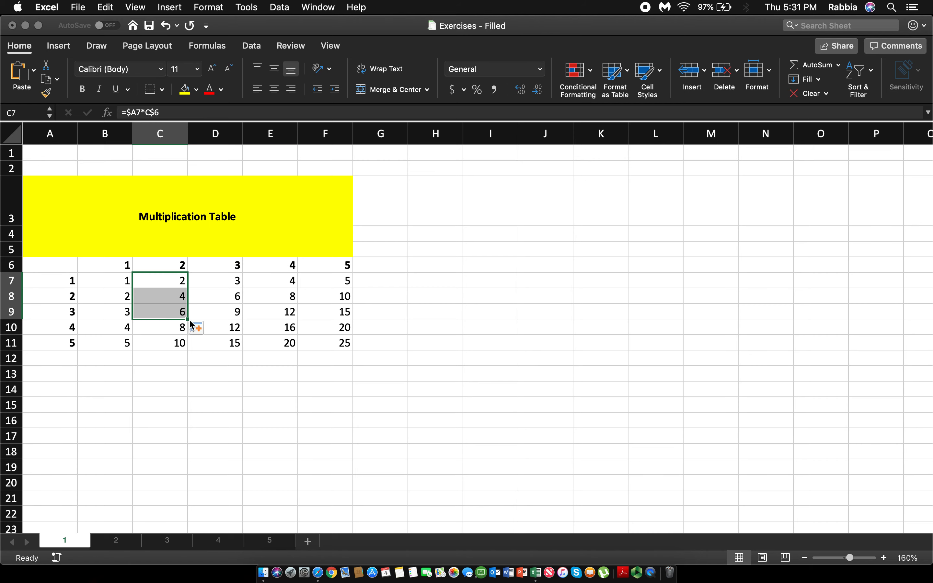
click(124, 281)
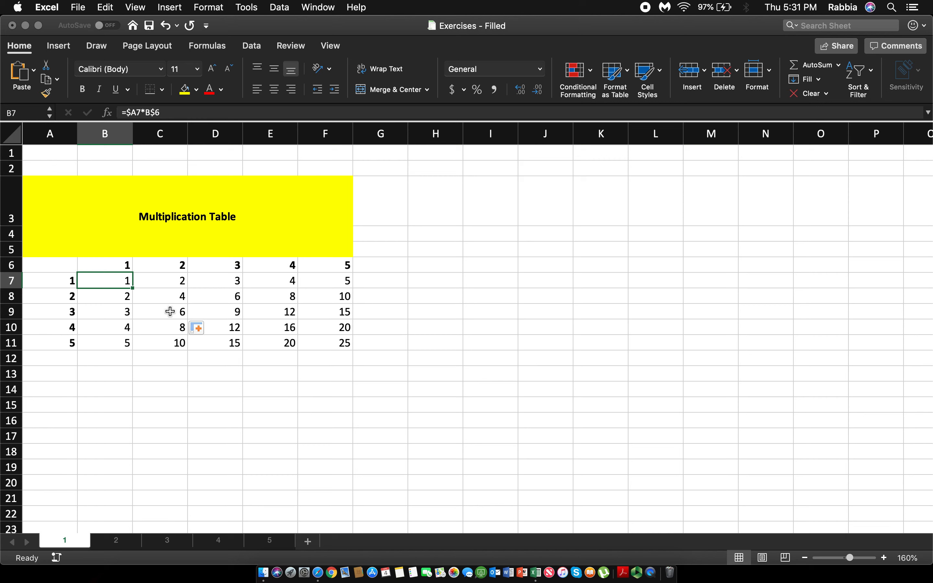
click(110, 298)
Step: Extend the table's row headers by entering 6, 7 and 8 in A12, A13 and A14
click(76, 357)
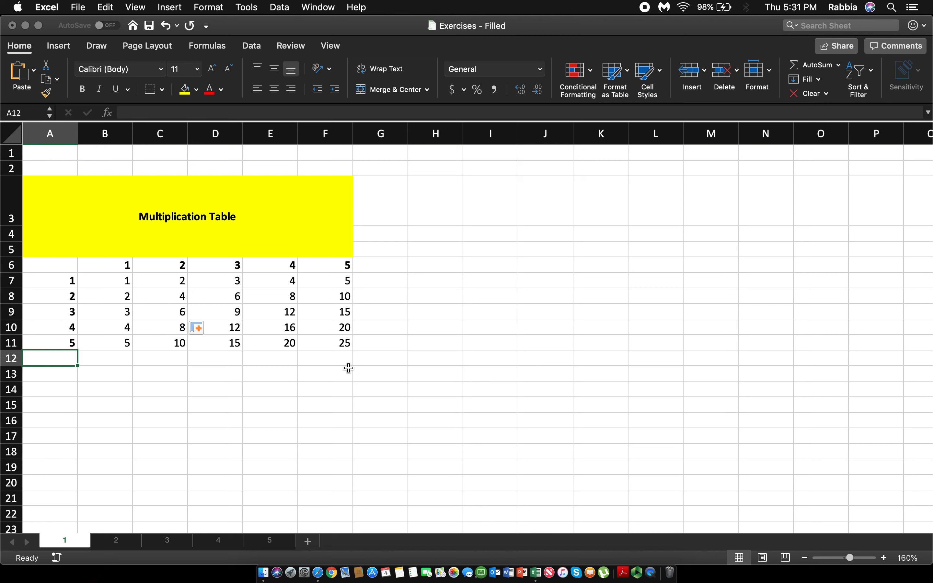
text(6)
key(Return)
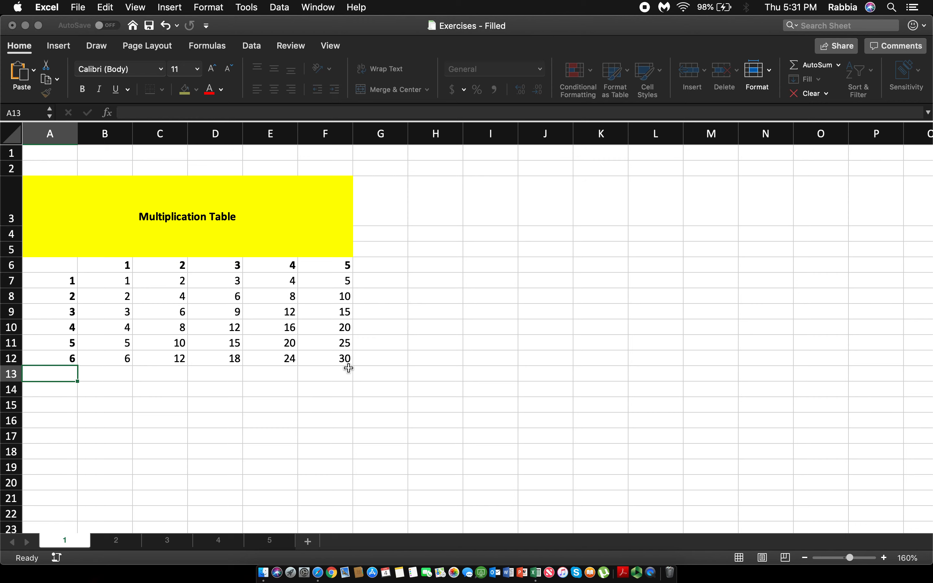
text(7)
key(Return)
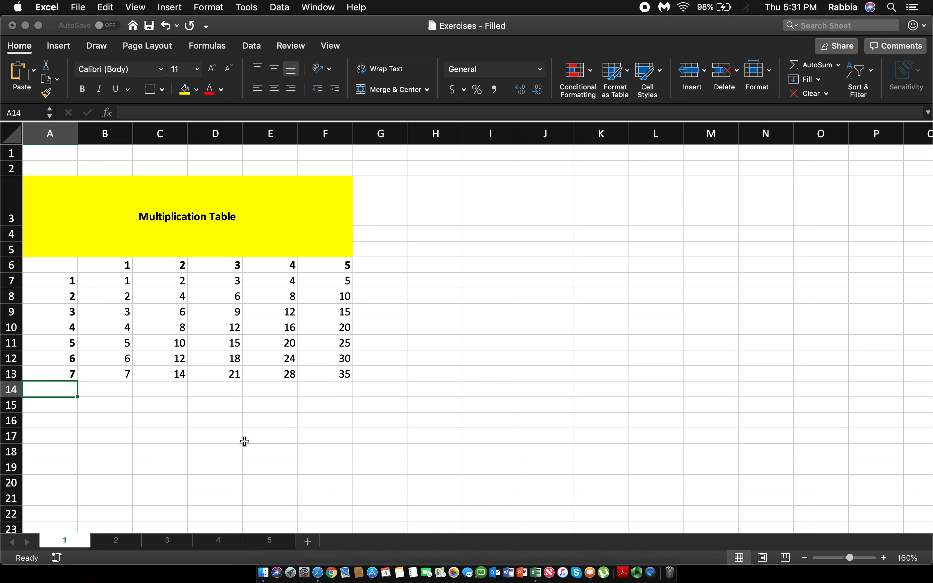
text(8)
key(Return)
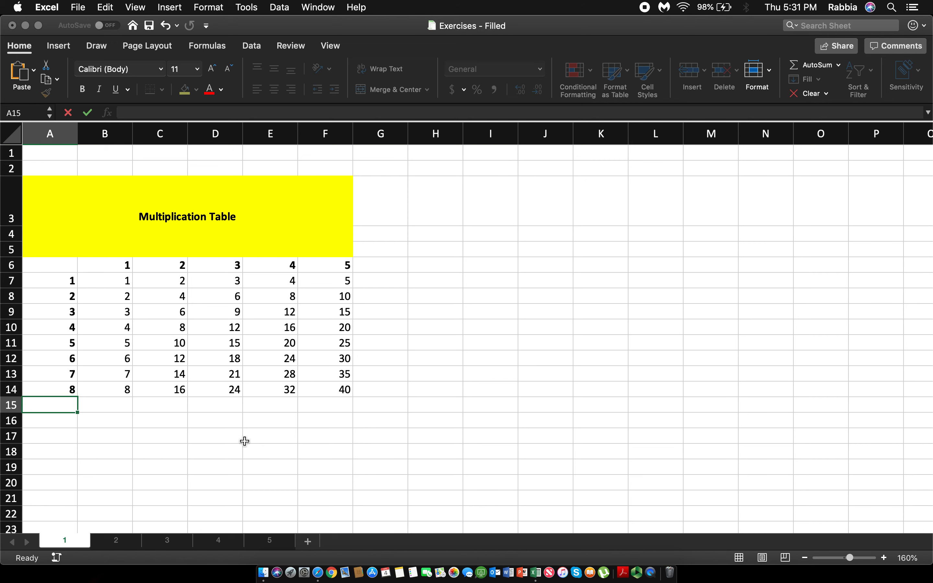
Step: Examine the product formulas across B14:F14 and in the new rows above
click(115, 389)
click(151, 391)
click(204, 390)
click(270, 391)
click(305, 389)
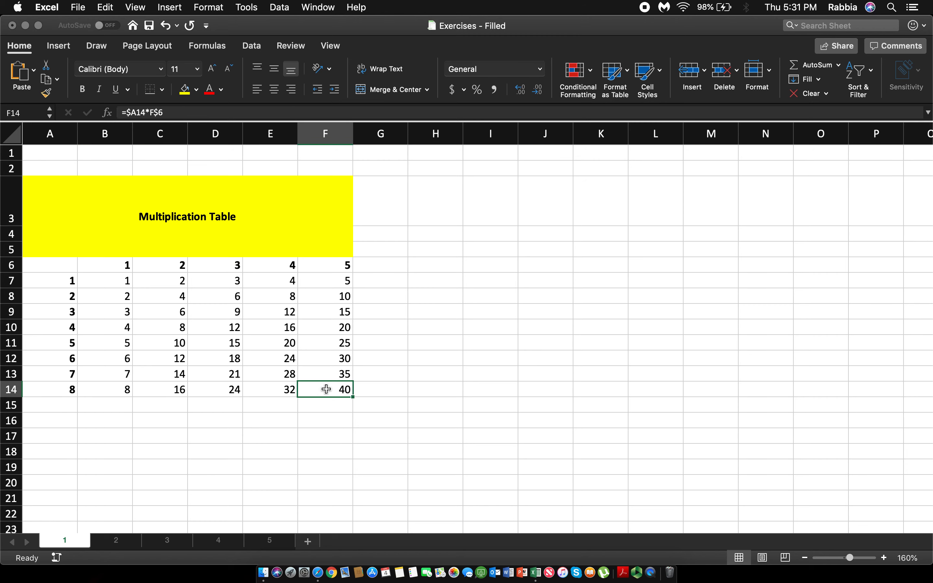
click(326, 371)
click(113, 358)
Step: Fill the product formulas from row 11 down through row 14
click(113, 343)
drag(160, 342, 349, 421)
click(342, 457)
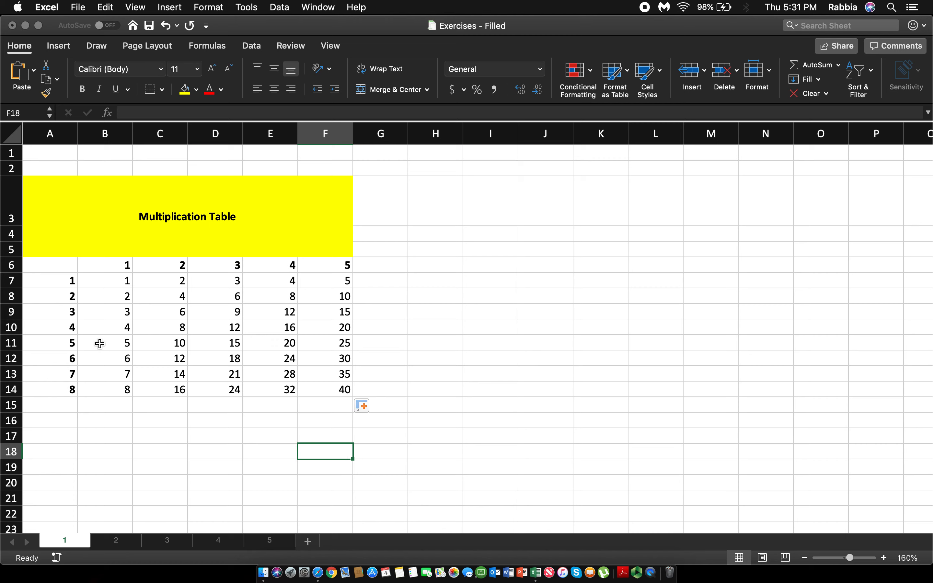
click(88, 419)
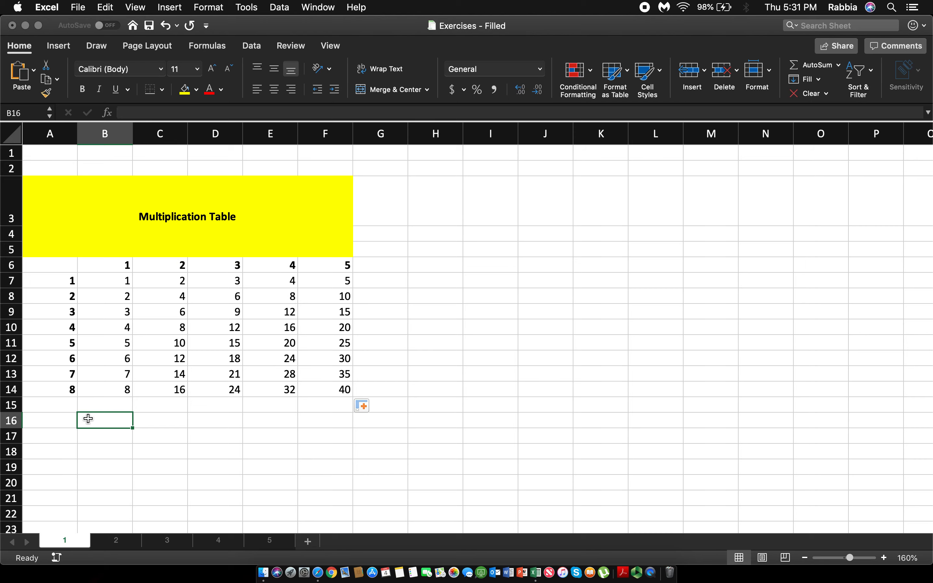
Step: Switch to sheet 2 and clear the contents of F1:F9 beside the Grade % column
click(122, 541)
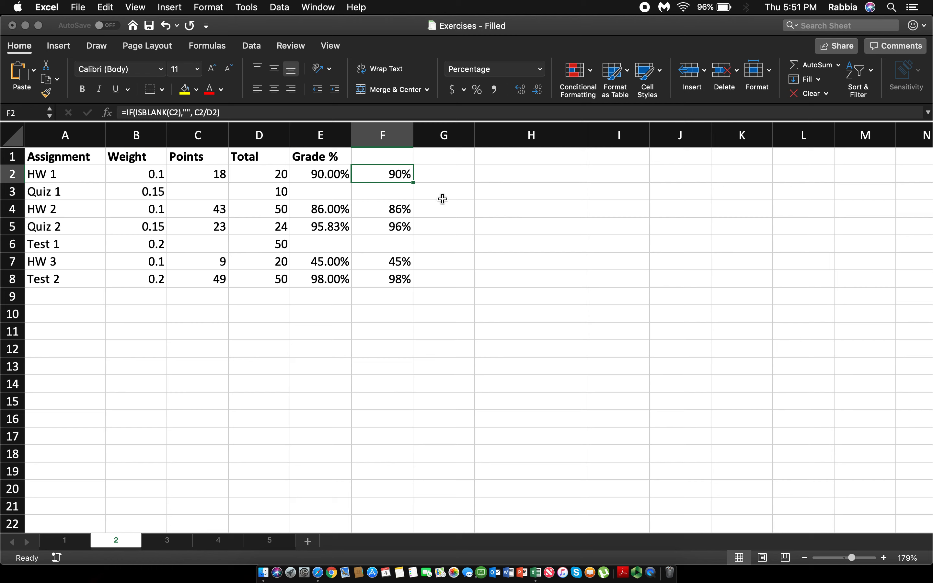
click(391, 158)
drag(391, 157, 392, 296)
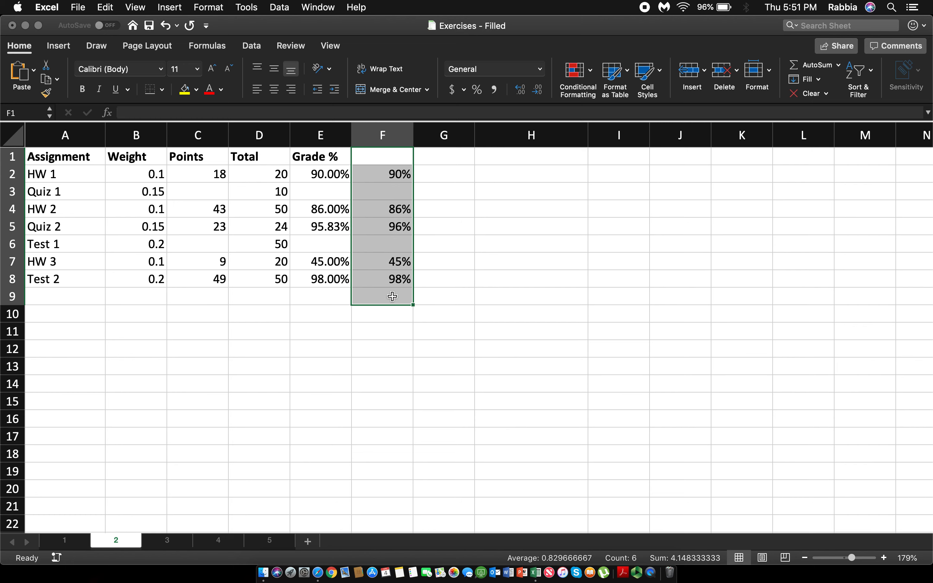
key(Delete)
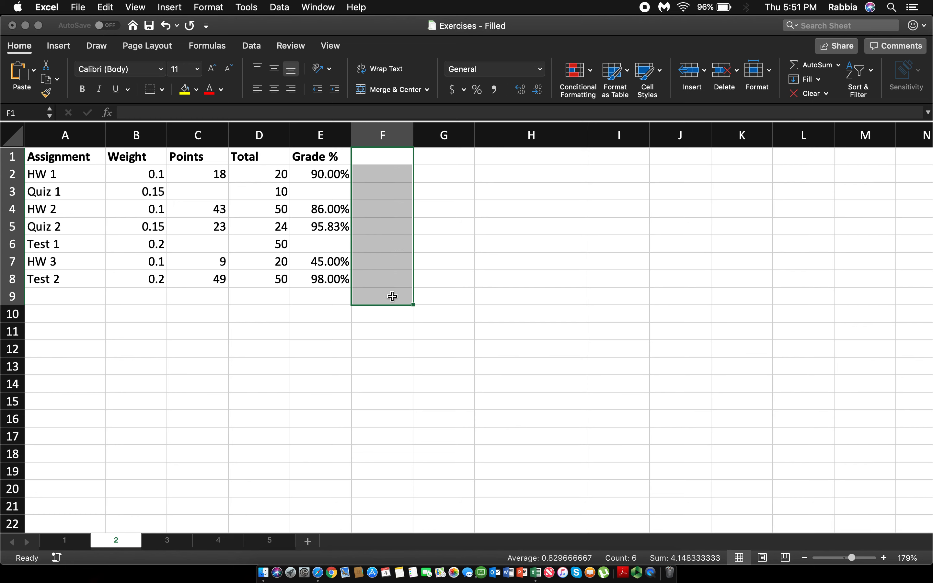
Step: Enter the formula =ISBLANK(C2) in F2 to test whether the HW 1 points cell is empty
click(380, 170)
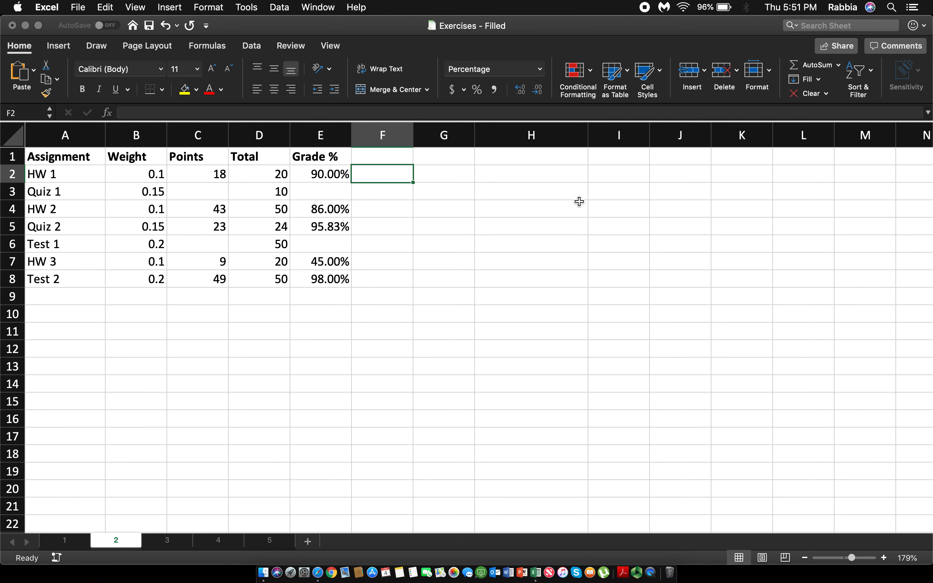
text(=)
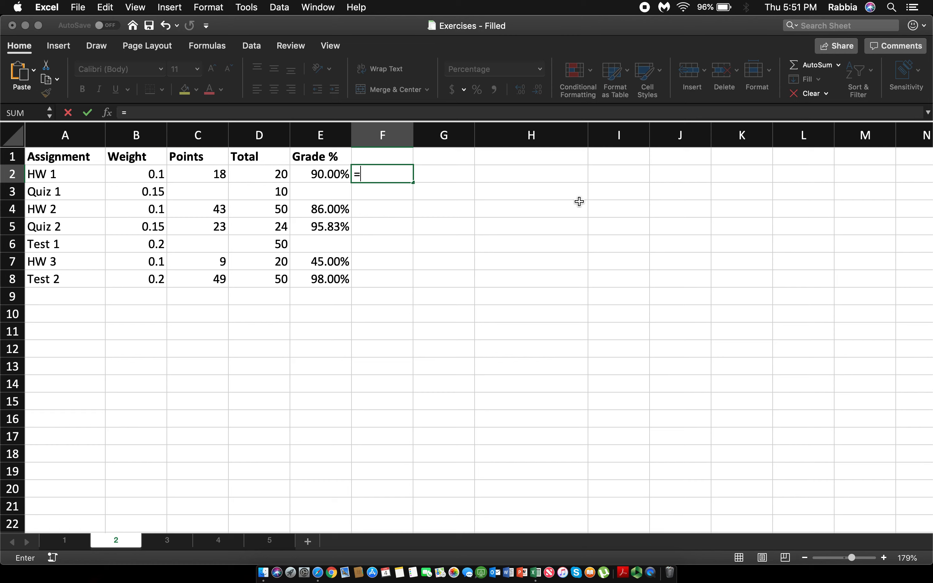
click(579, 201)
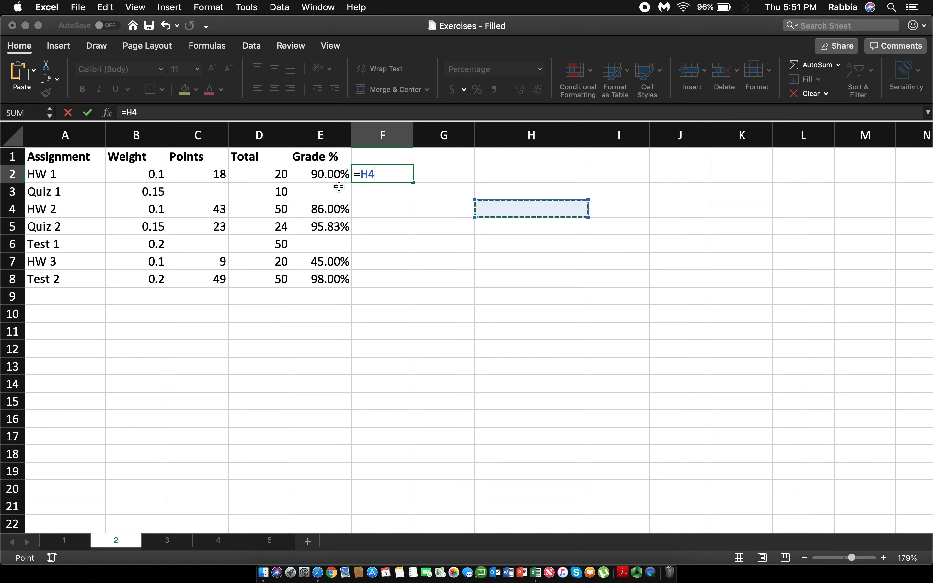
key(BackSpace)
key(BackSpace)
text(ISBLANK()
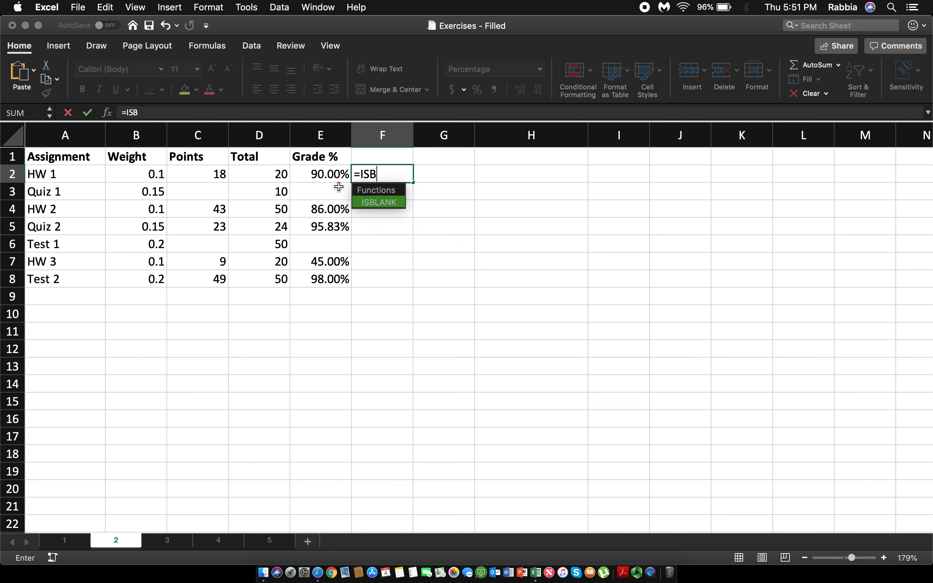
click(213, 177)
text())
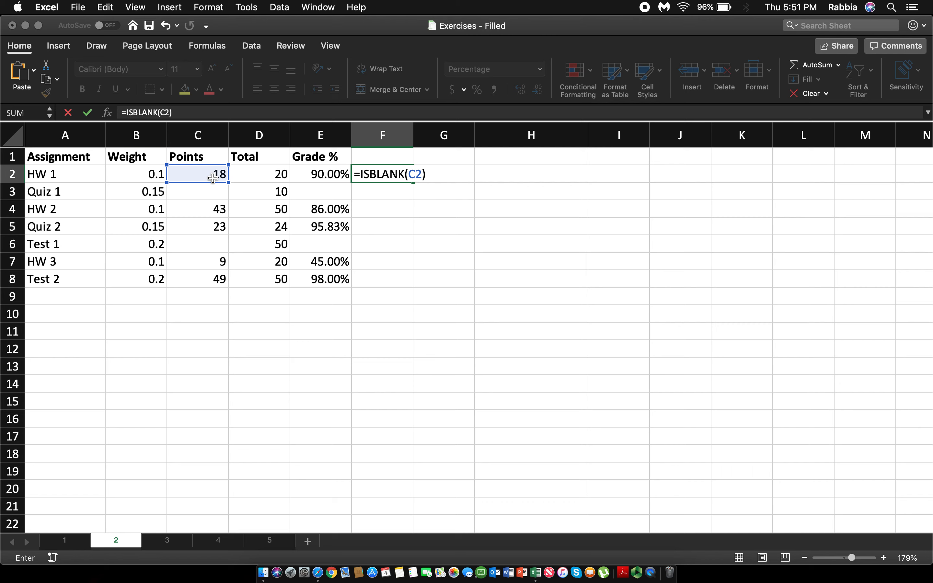
key(Return)
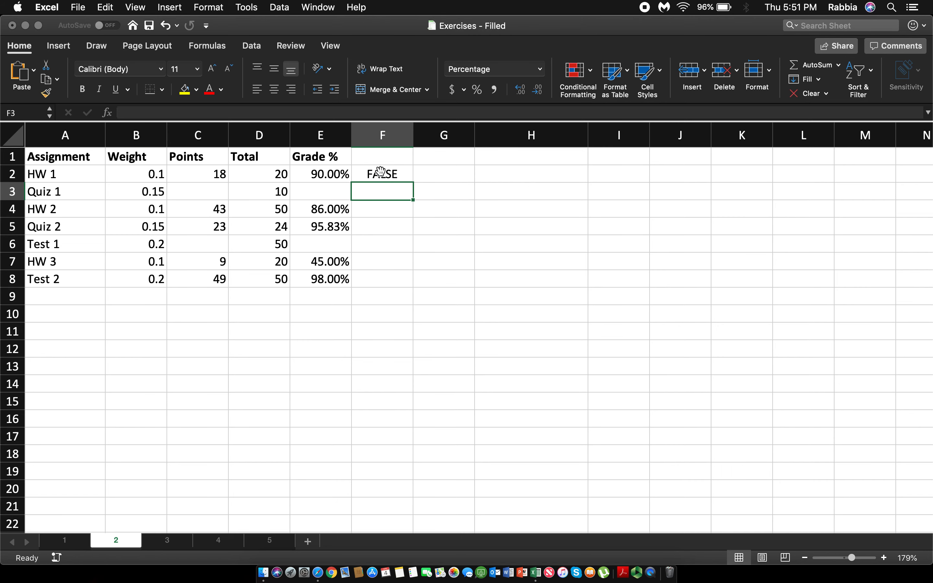
Step: Extend the formula in F2 to =IF(ISBLANK(C2),"",C2/D2)
click(381, 172)
click(122, 113)
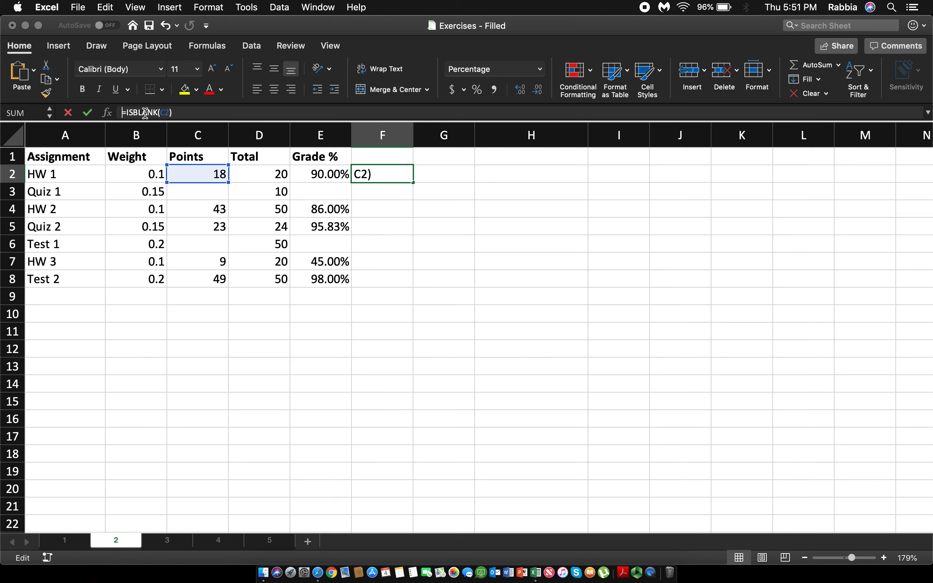
text(IF()
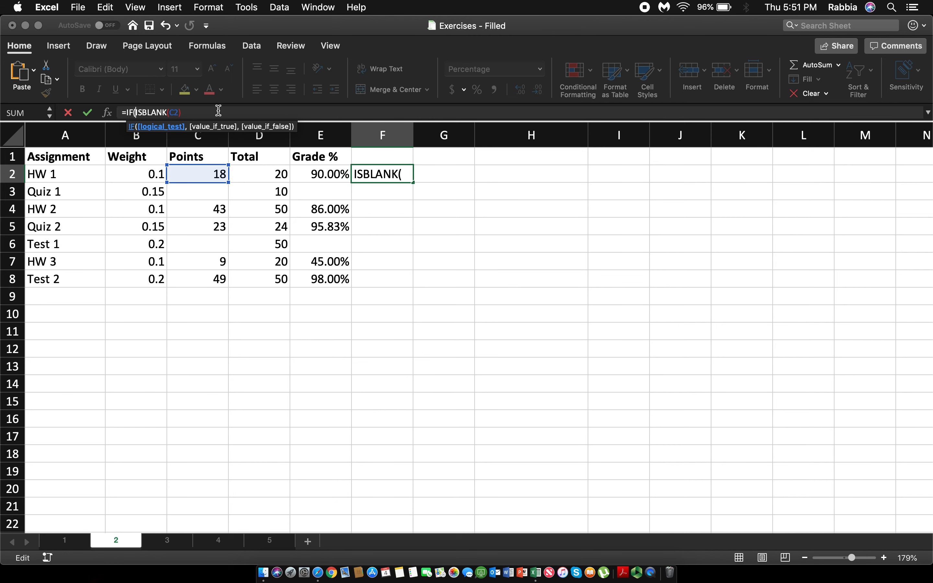
click(197, 114)
text(,"")
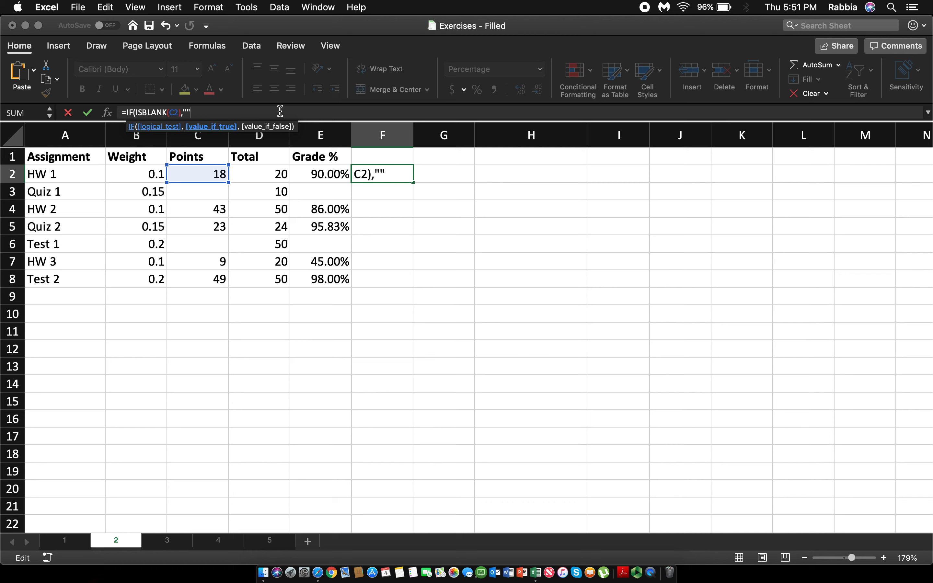
text(,)
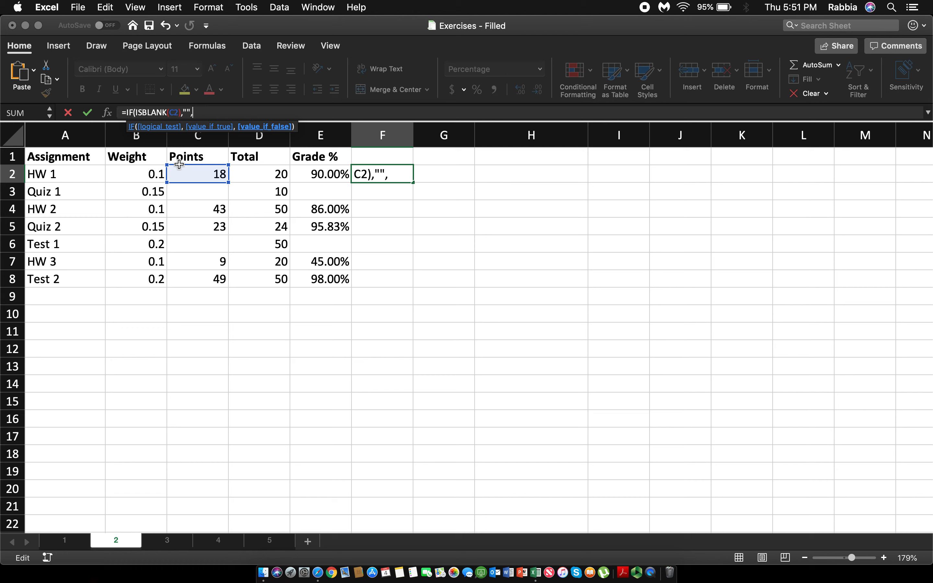
click(184, 174)
text(/)
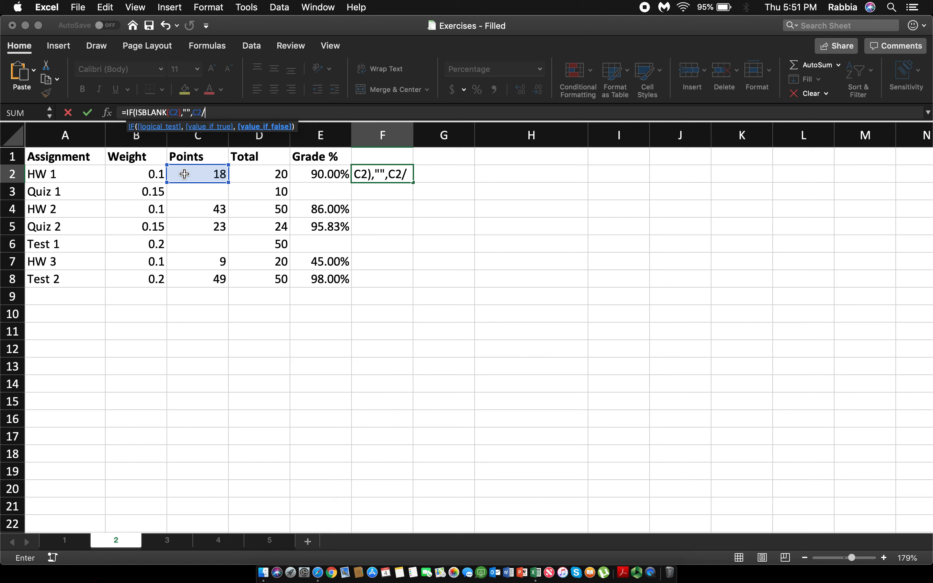
click(248, 175)
key(Return)
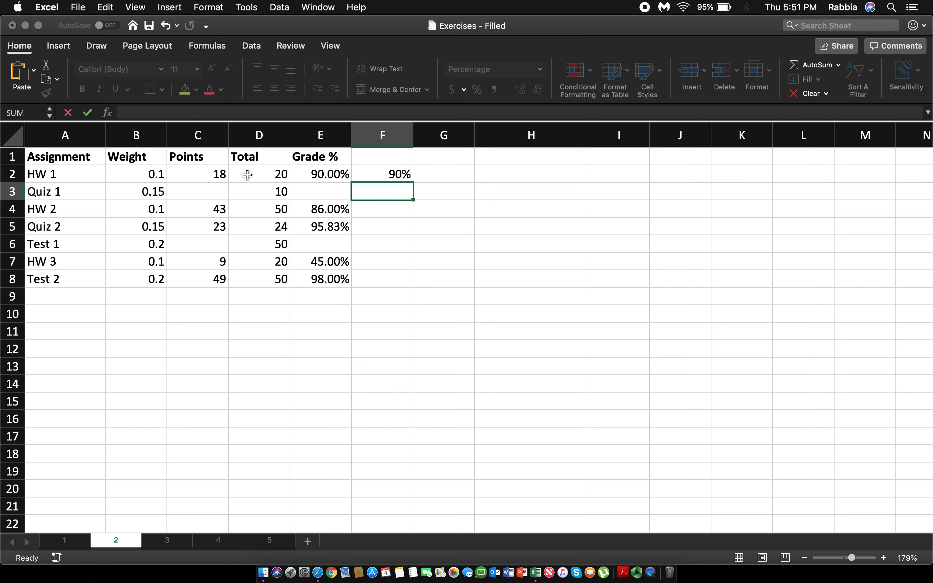
Step: Fill the grade formula from F2 down to F8 and check the copied formulas in column F
click(396, 173)
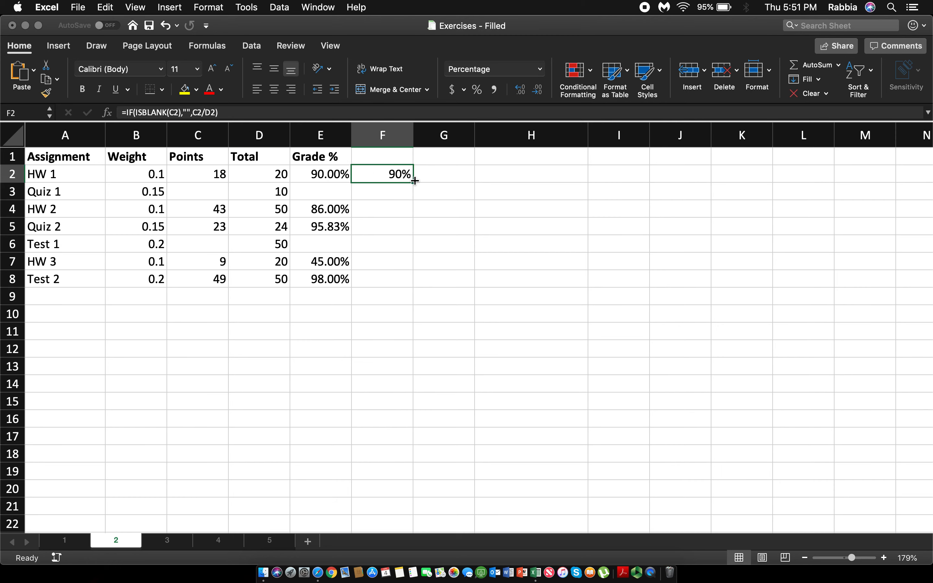
drag(414, 181, 399, 286)
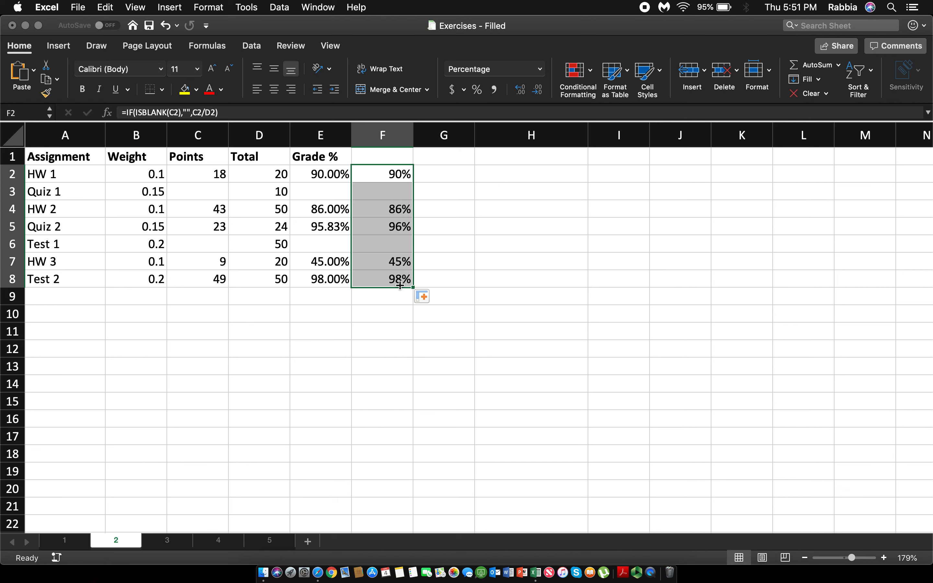
click(529, 259)
click(396, 175)
click(396, 208)
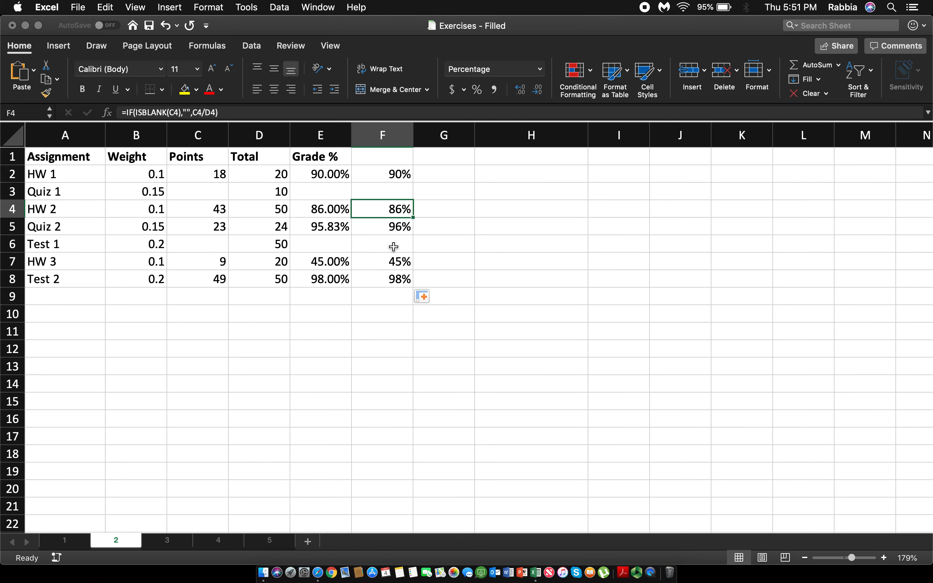
click(388, 227)
click(390, 247)
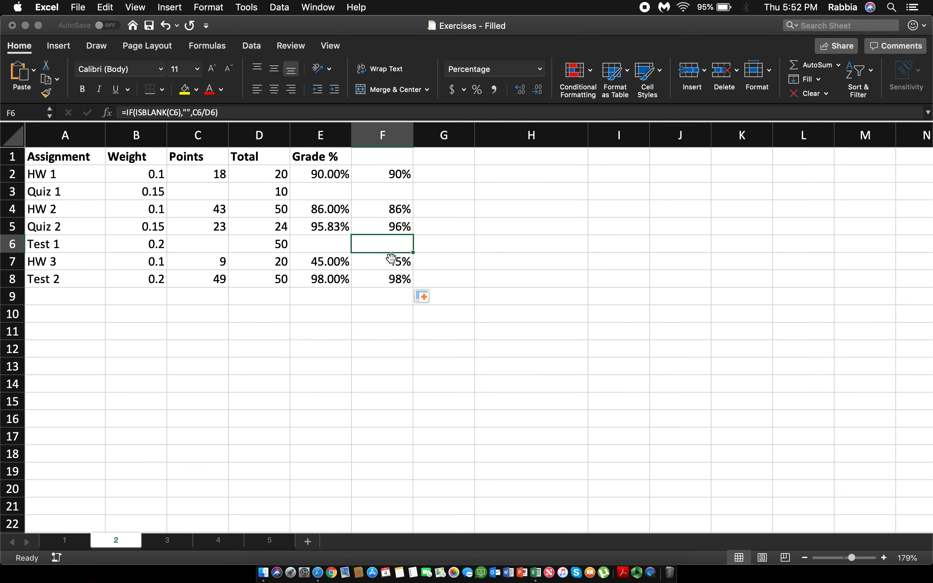
click(387, 278)
click(387, 261)
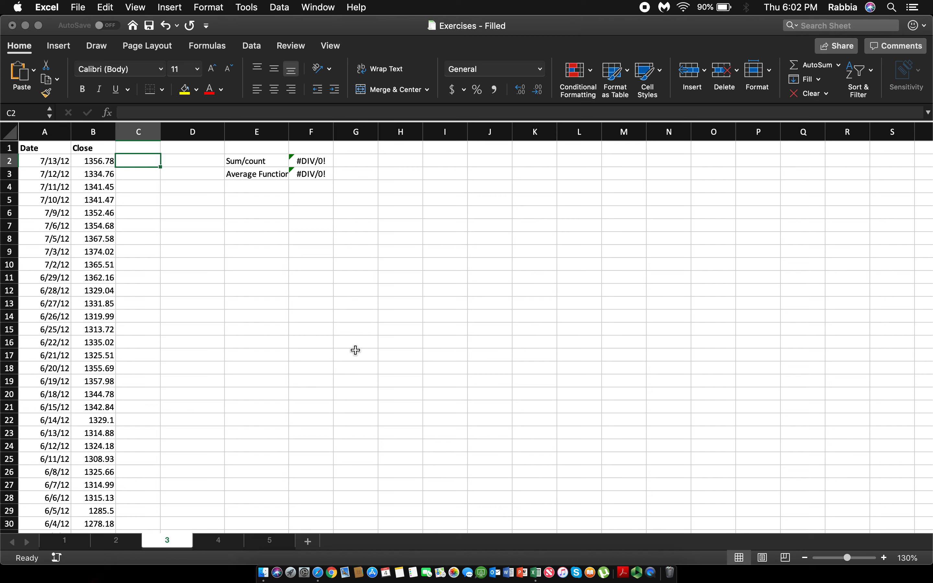
Step: On sheet 3, enter =IF(B2>B3,1,0) in C2 to flag whether the close rose from the previous date
text(=IF()
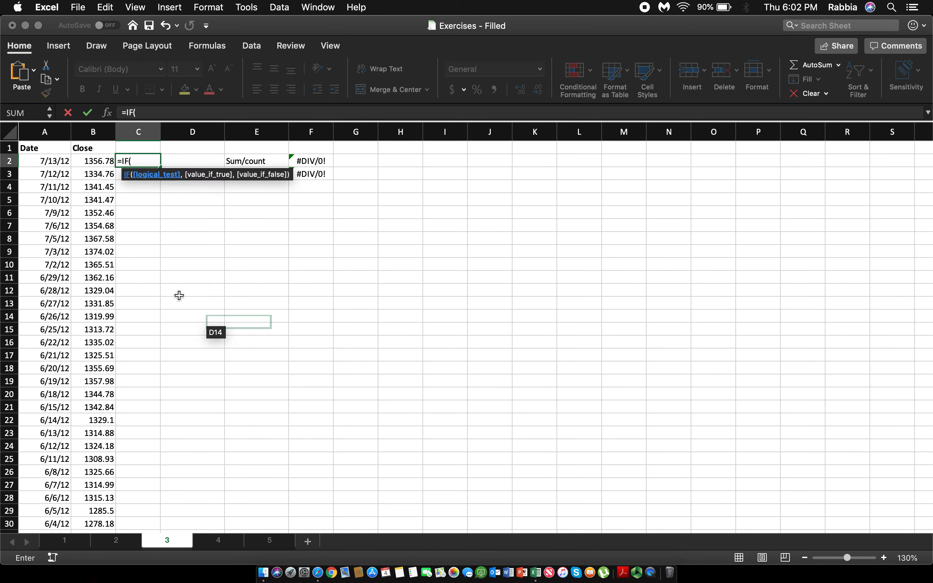
click(88, 164)
text(>)
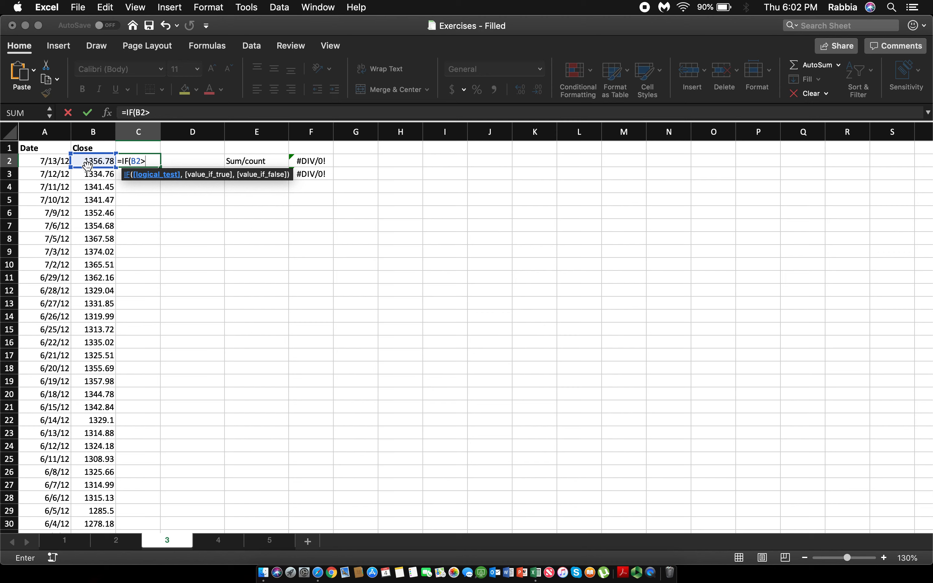
click(88, 178)
text(,)
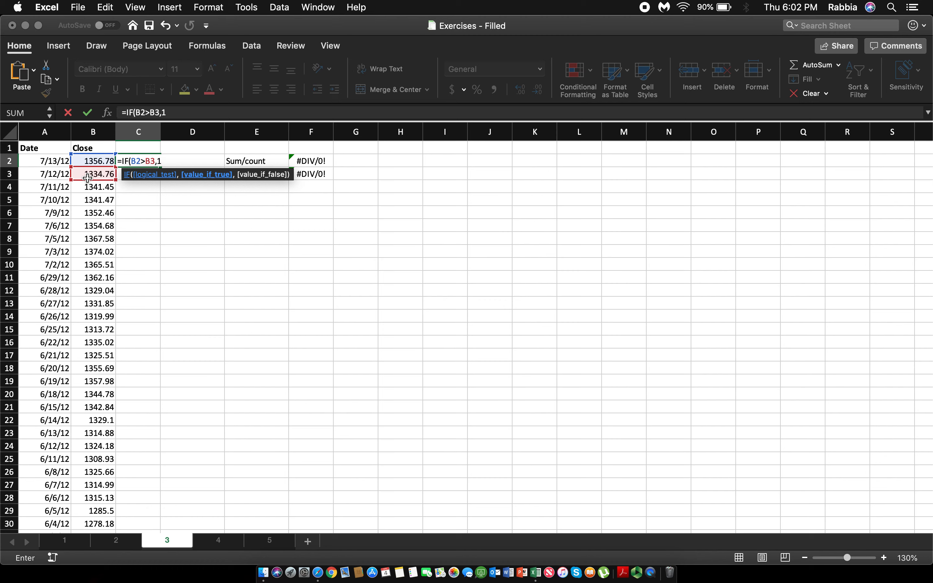
text(1,0))
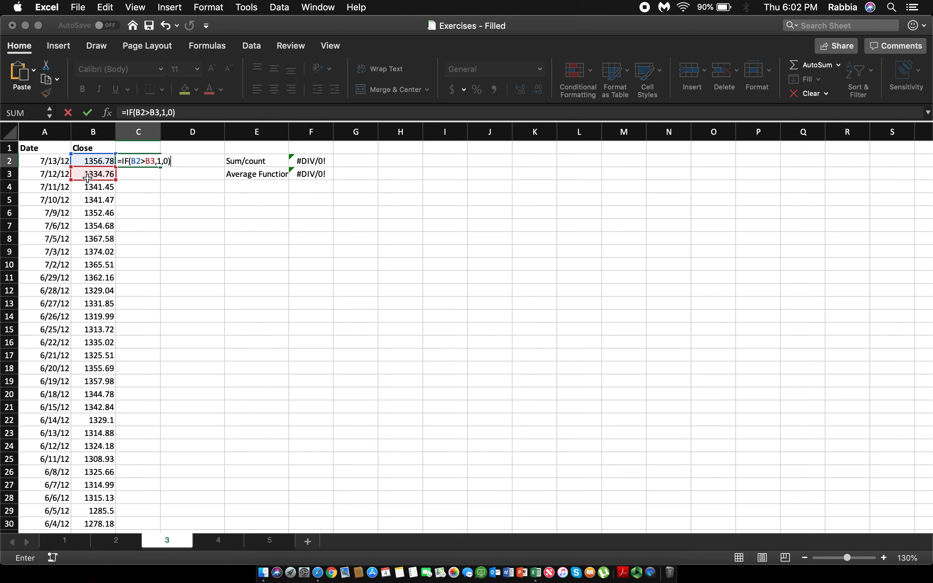
key(Return)
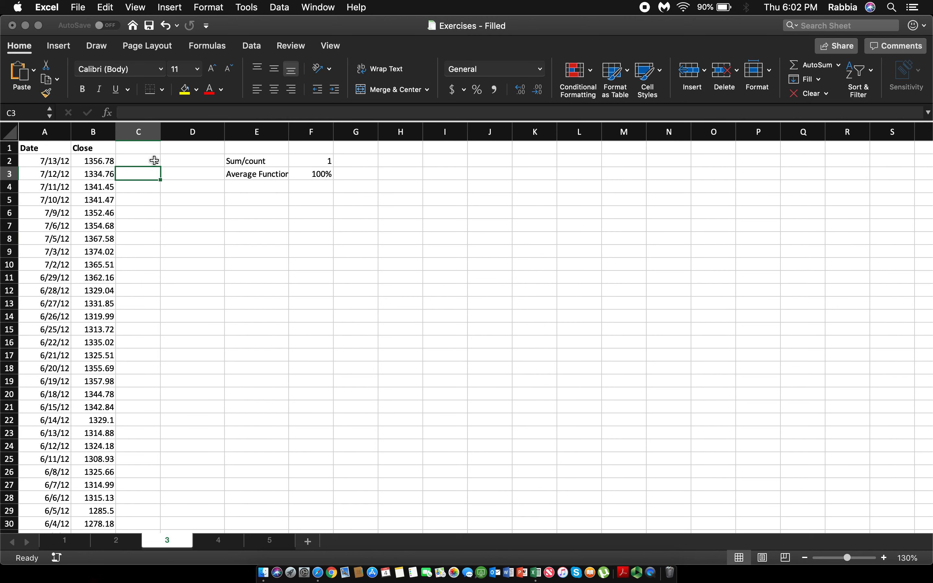
Step: Fill the IF formula from C2 down through C31 and look over the filled column
click(152, 156)
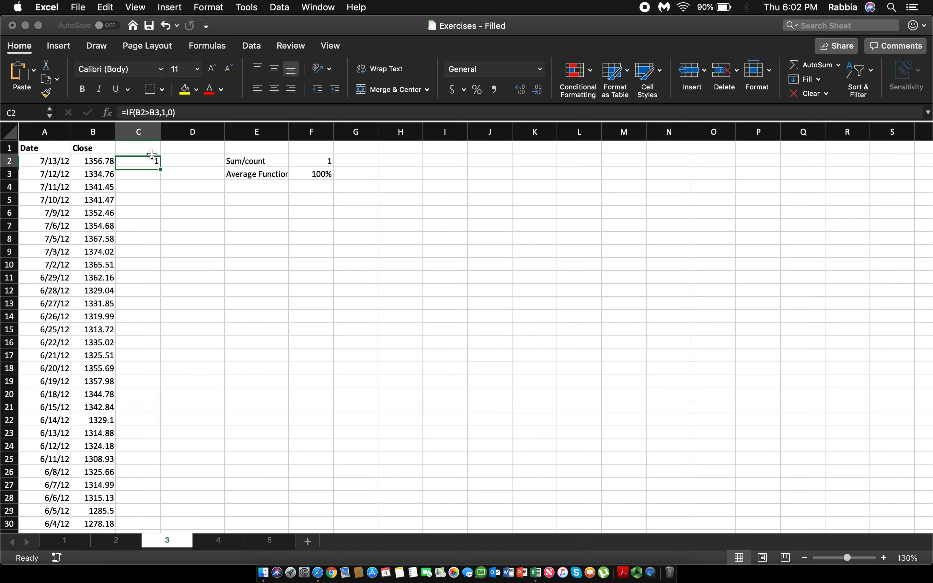
double_click(160, 169)
click(183, 223)
scroll(145, 310, down, 5)
scroll(145, 310, up, 5)
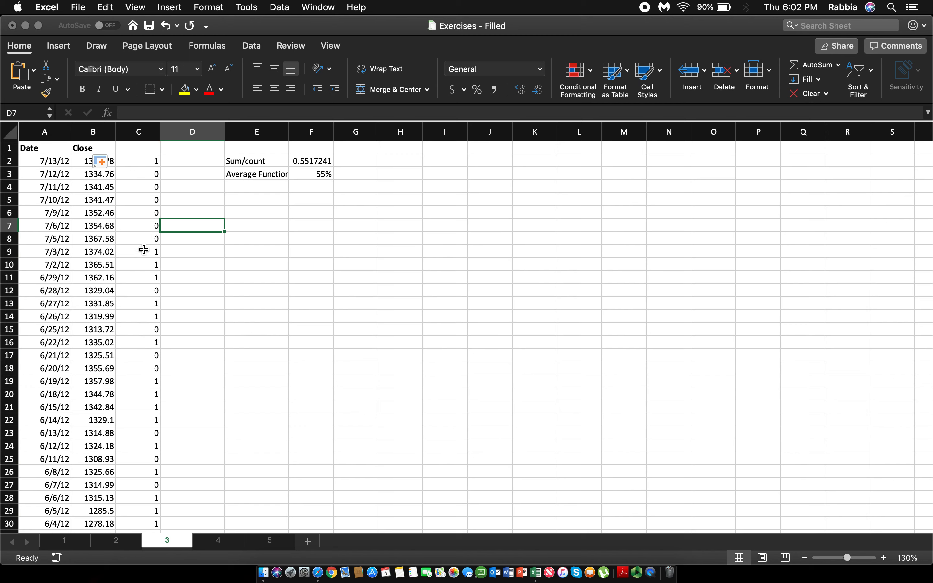
Step: Check the existing Sum/count formula in F2, then clear the contents of F2:F4
click(144, 240)
click(315, 162)
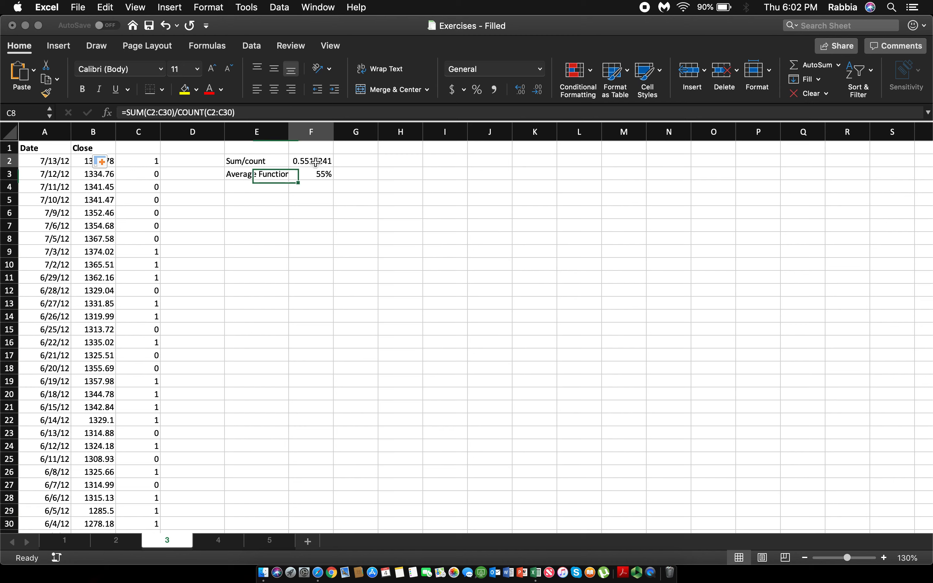
click(305, 213)
drag(324, 159, 331, 190)
key(Delete)
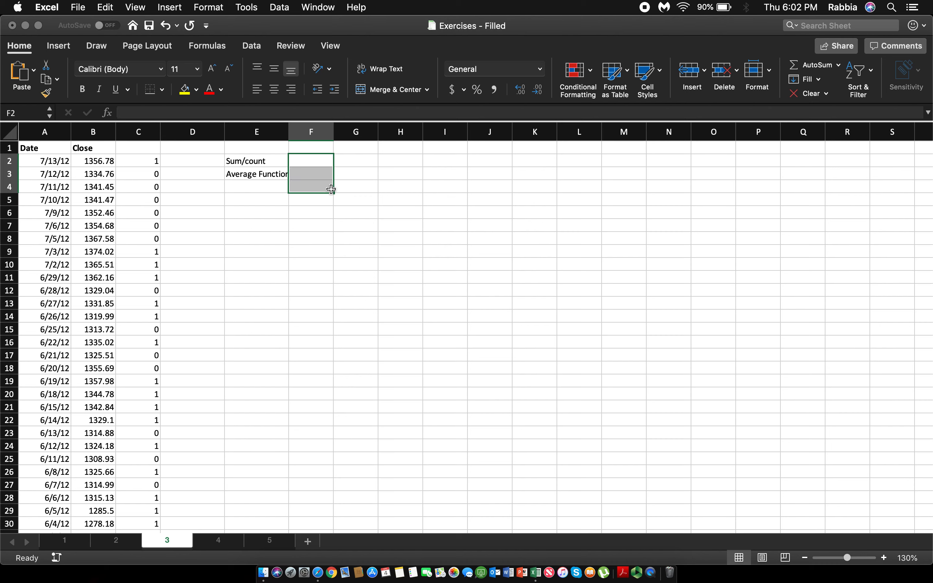
Step: Enter =SUM(C2:C30)/COUNT(C2:C30) in F2 beside the Sum/count label and check the formula
click(325, 162)
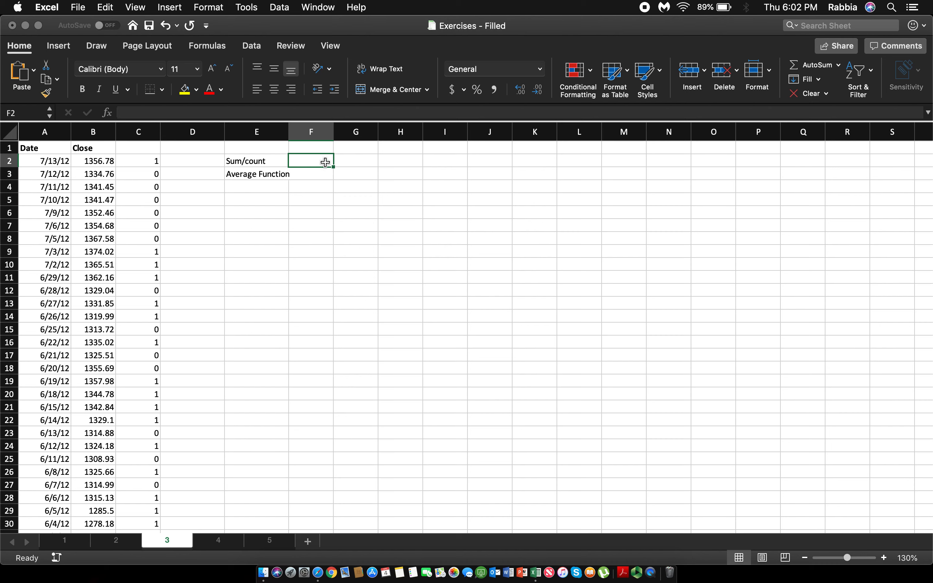
text(=sum)
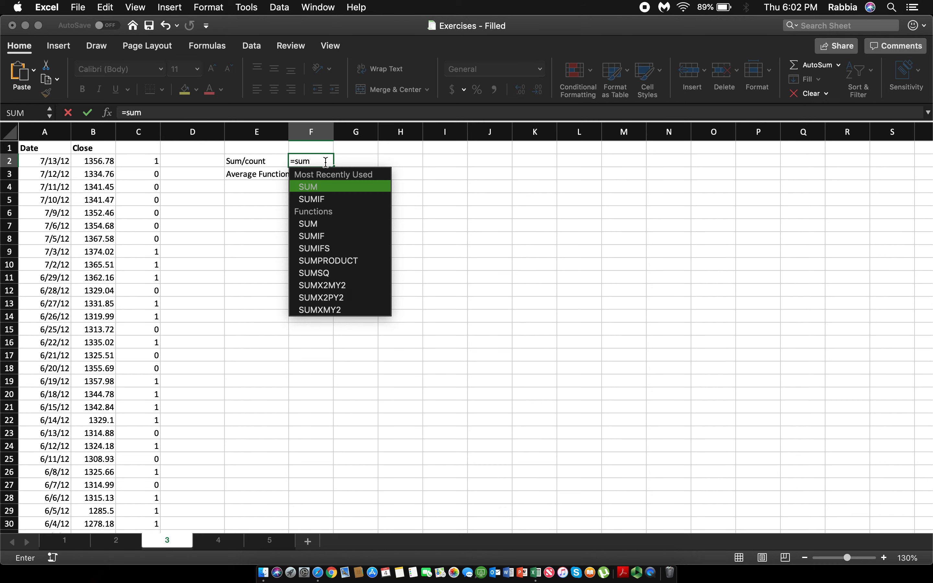
key(Tab)
drag(142, 162, 138, 325)
text()/)
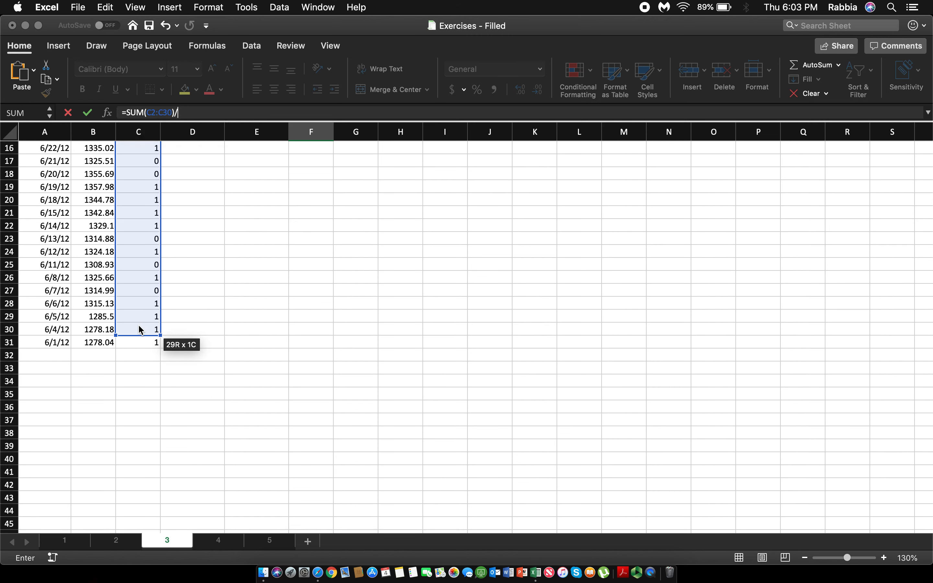
text(coun)
key(Tab)
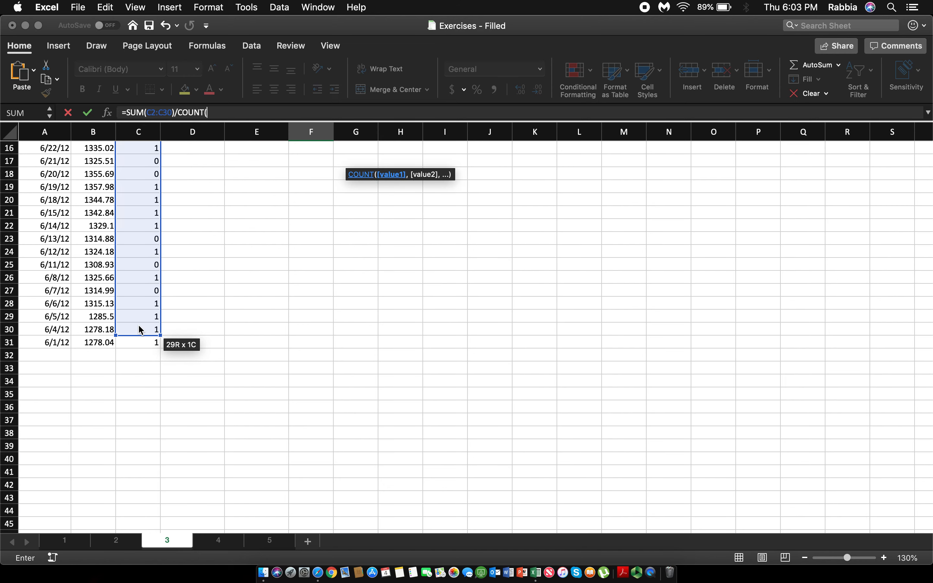
click(139, 326)
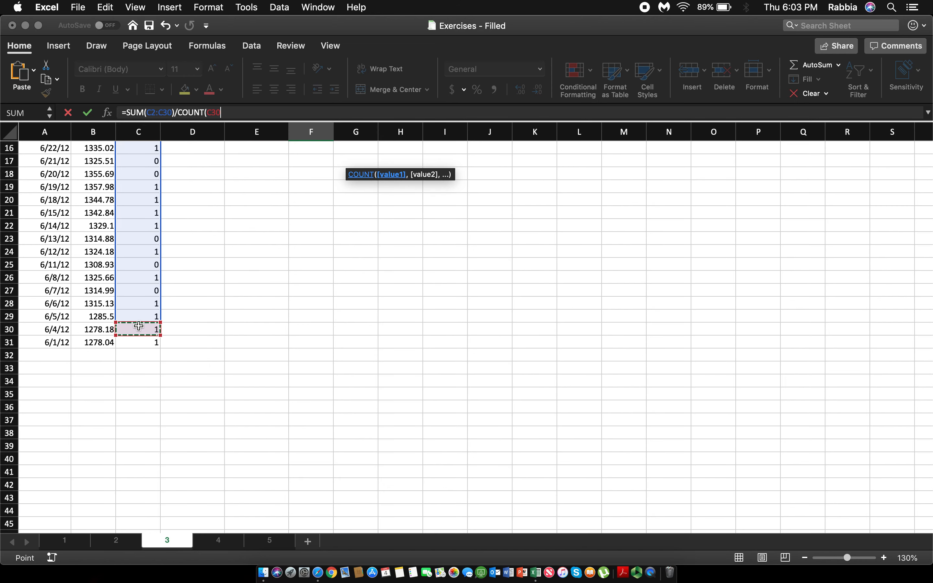
key(super+shift+Up)
scroll(139, 326, up, 5)
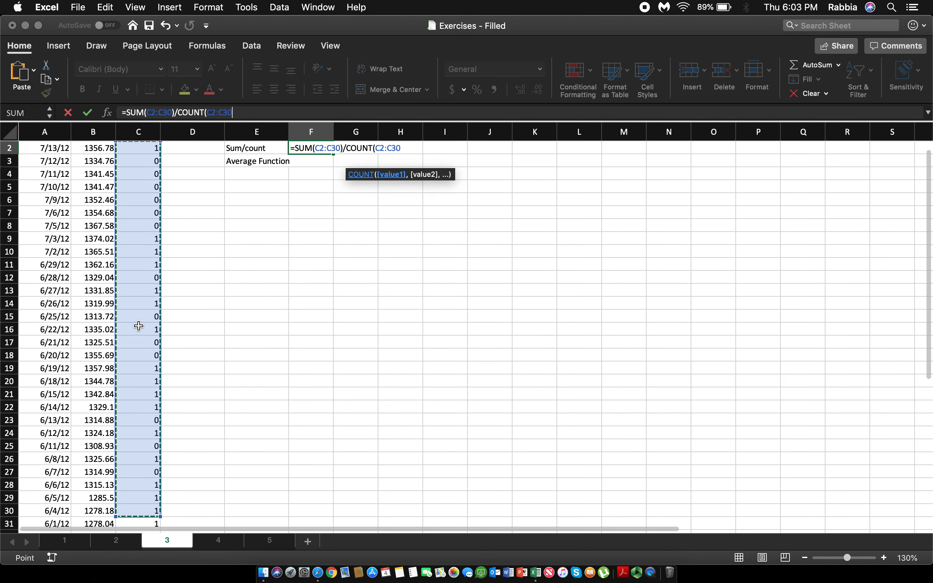
key(Return)
key(Return)
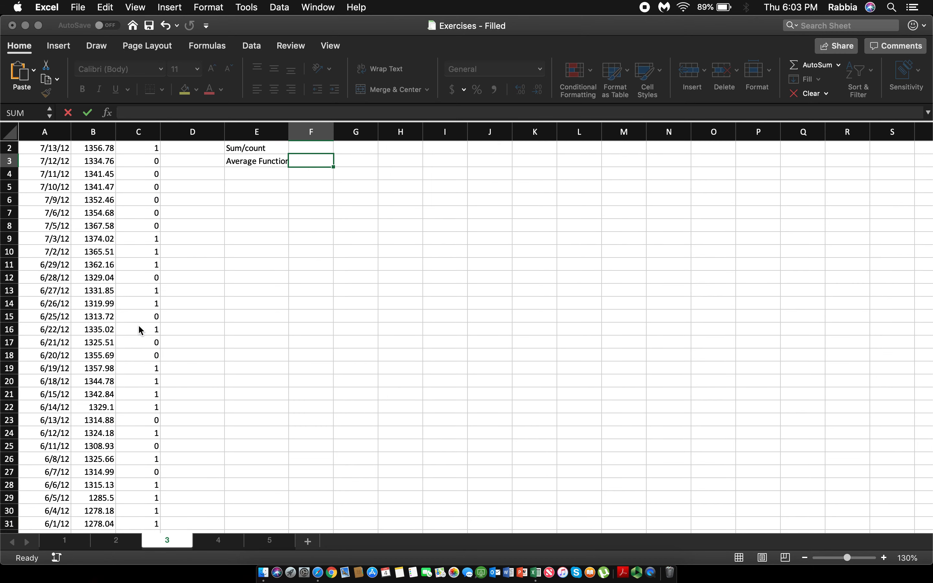
scroll(226, 326, up, 1)
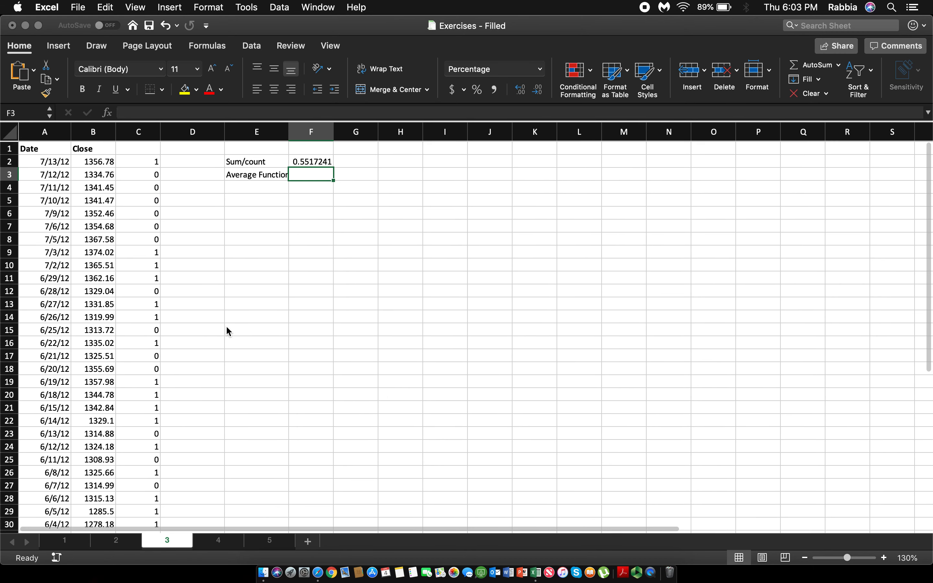
click(322, 164)
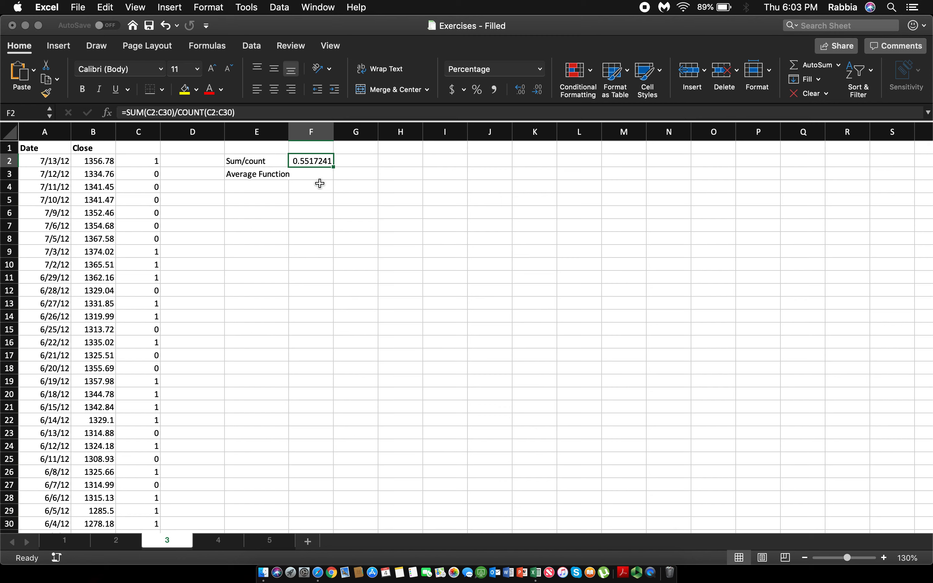
Step: Enter =AVERAGE(C2:C30) in F3 beside the Average Function label
click(315, 174)
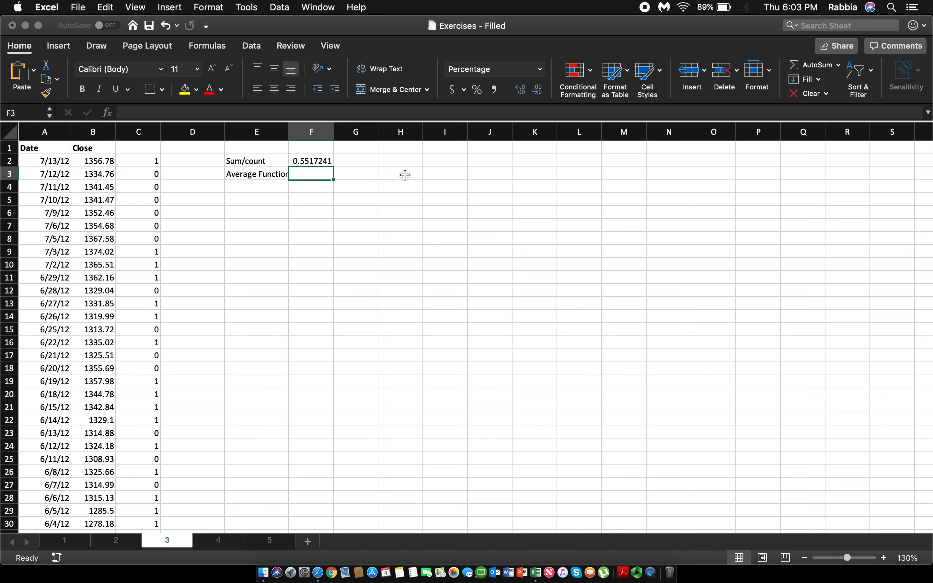
text(=avera)
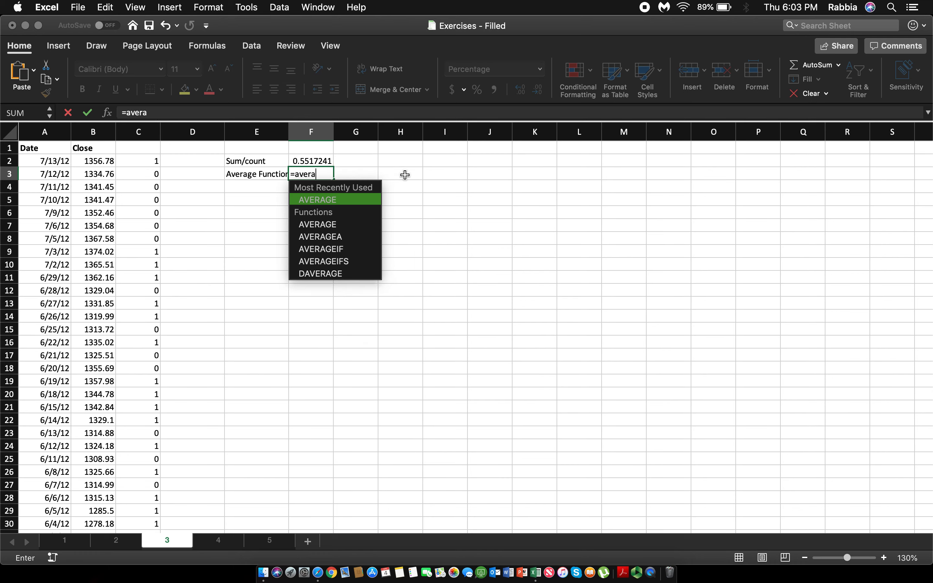
key(Tab)
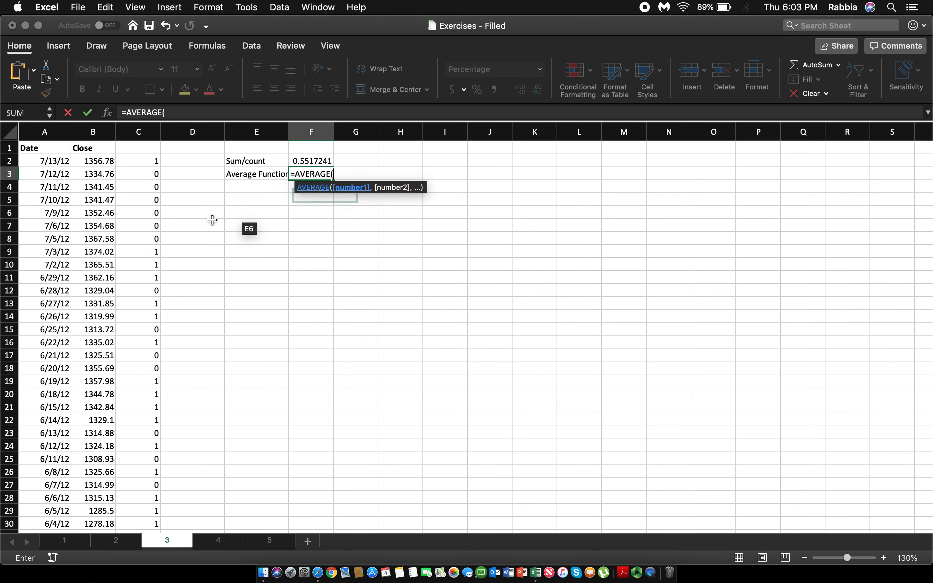
click(137, 161)
drag(150, 290, 141, 492)
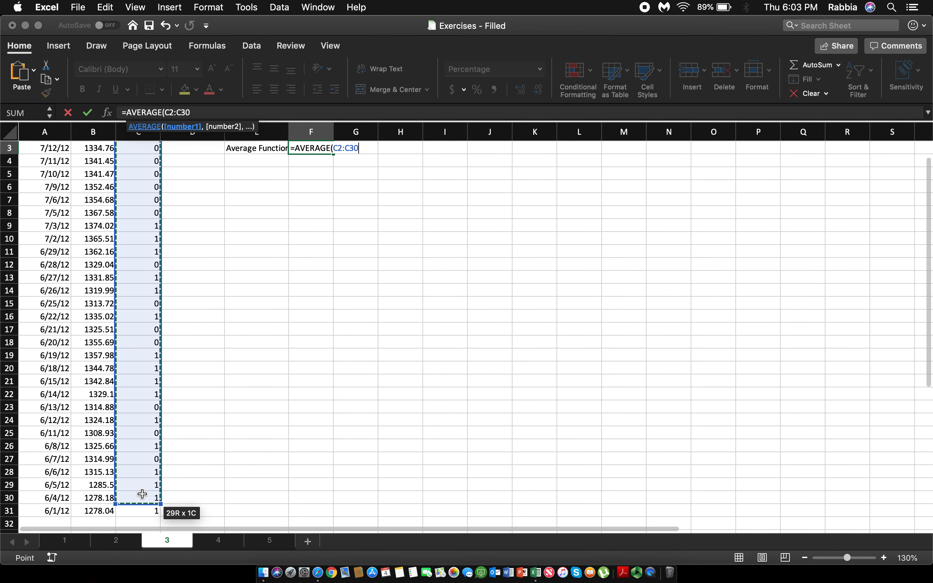
key(Return)
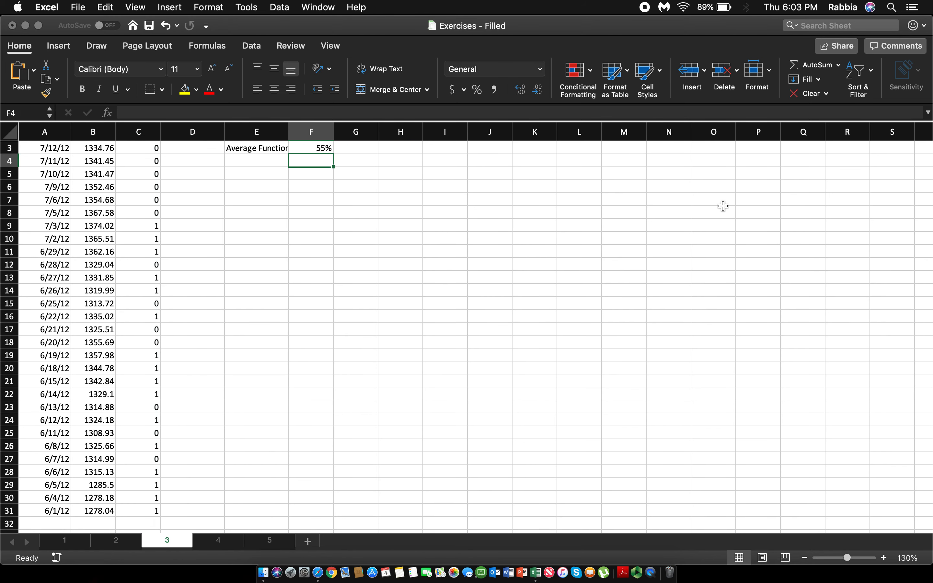
Step: Clear the flag in C31, the row of the earliest date
click(137, 510)
key(Delete)
click(449, 377)
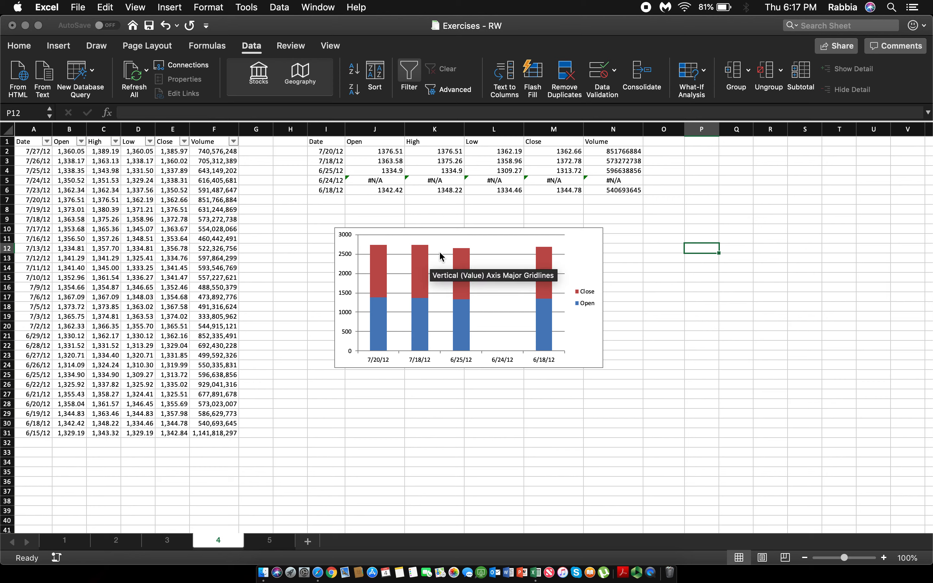
Step: On sheet 4, look over the lookup table J2:N6 and start a VLOOKUP formula in J2 with $I2 as the lookup value
drag(385, 151, 617, 186)
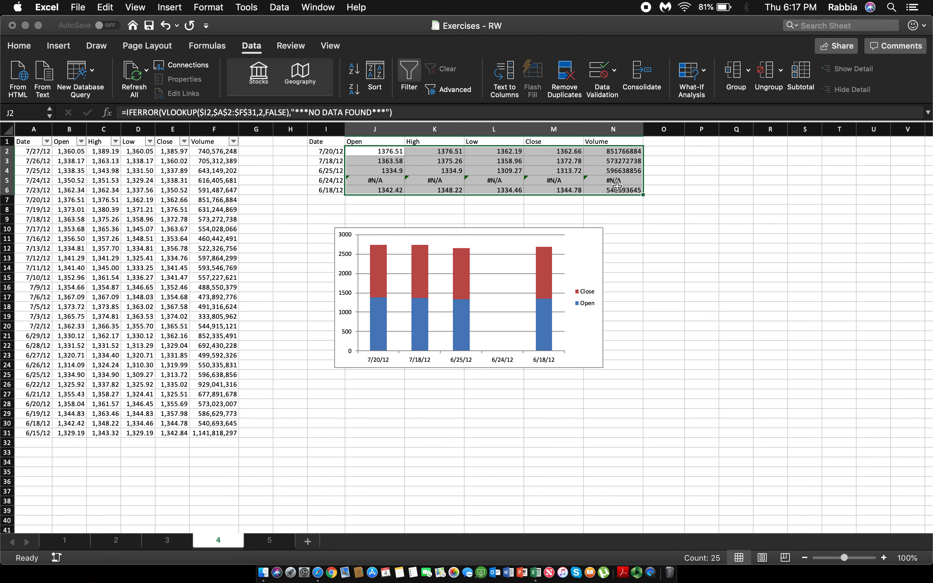
click(627, 214)
click(378, 154)
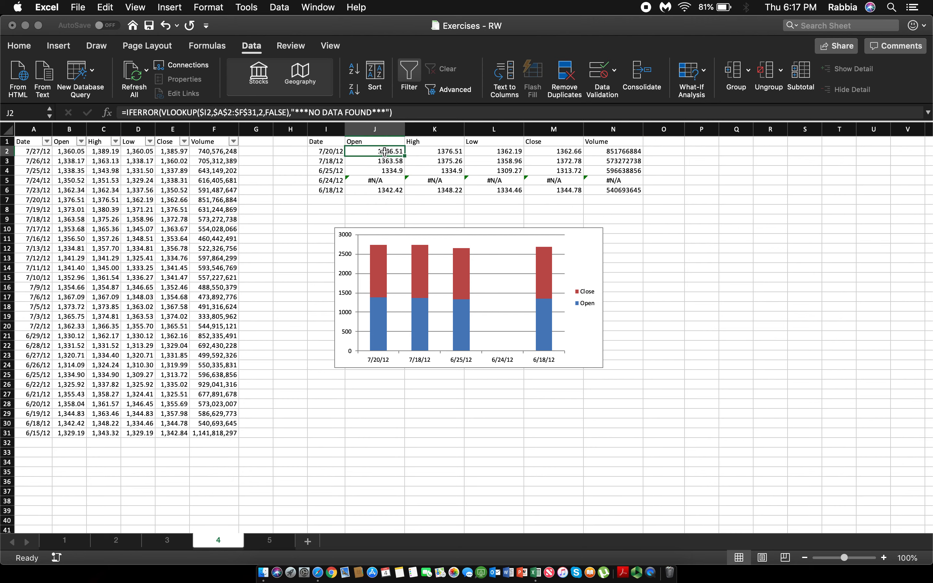
text(=VLOOKUP()
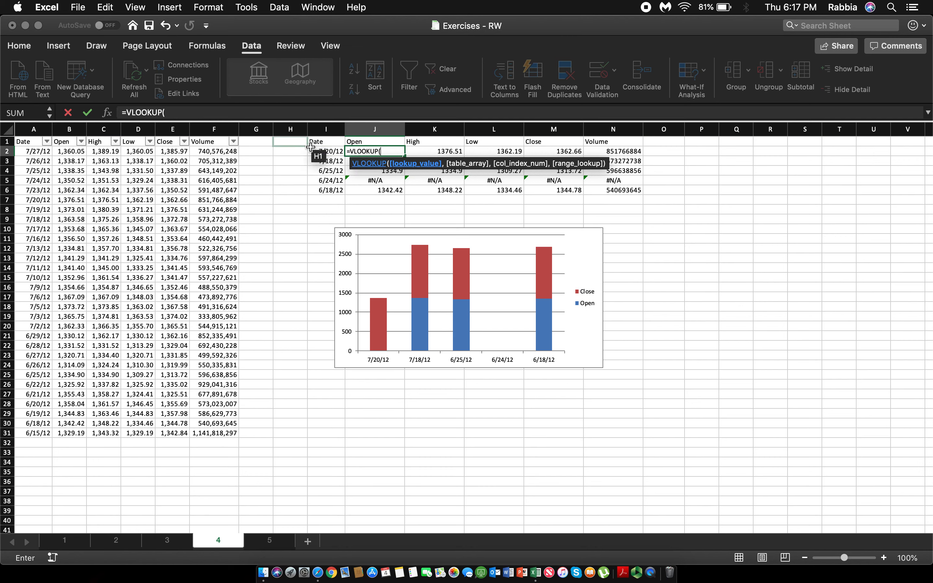
click(325, 152)
click(172, 112)
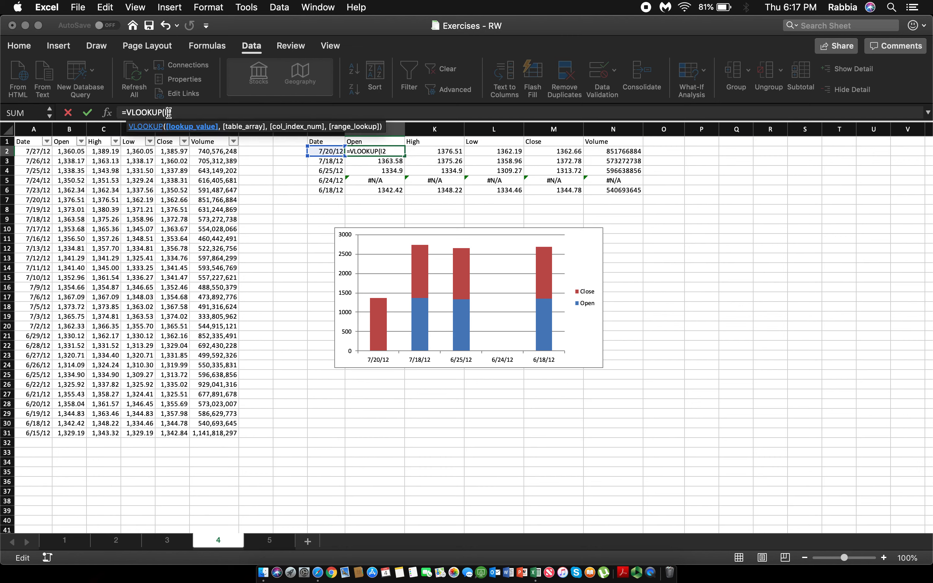
text($I2,)
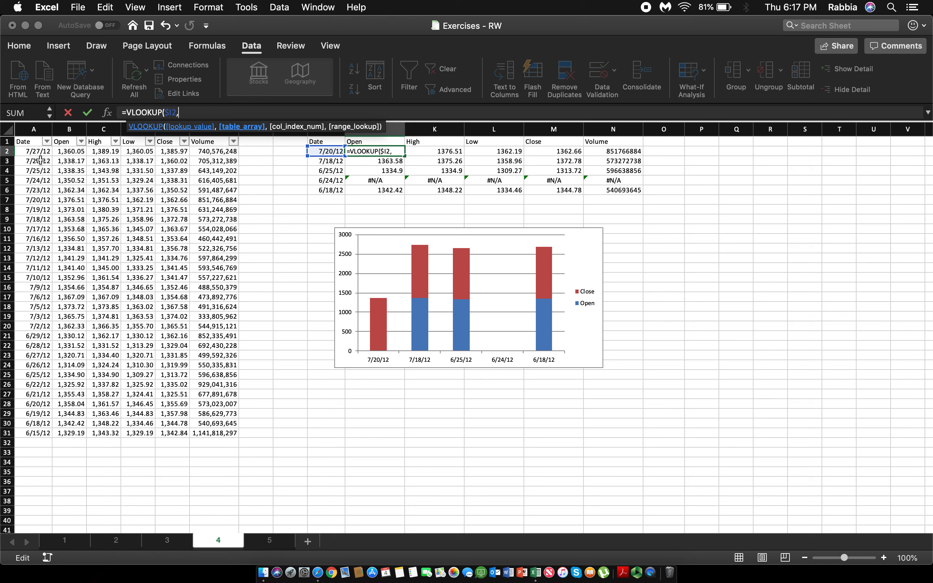
Step: Add the stock data range as the VLOOKUP table array with absolute references, $A$2:$F$31
drag(37, 152, 79, 161)
drag(221, 298, 226, 435)
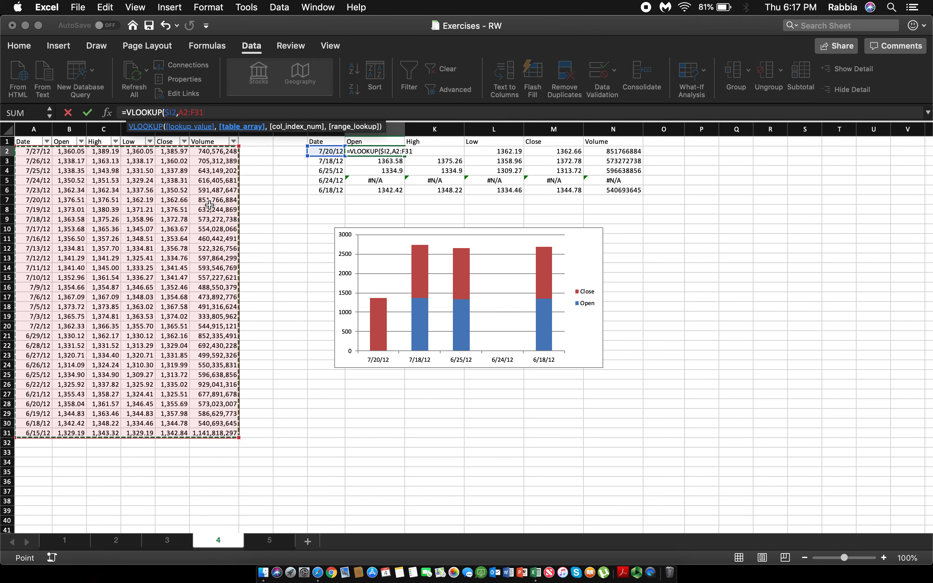
click(183, 114)
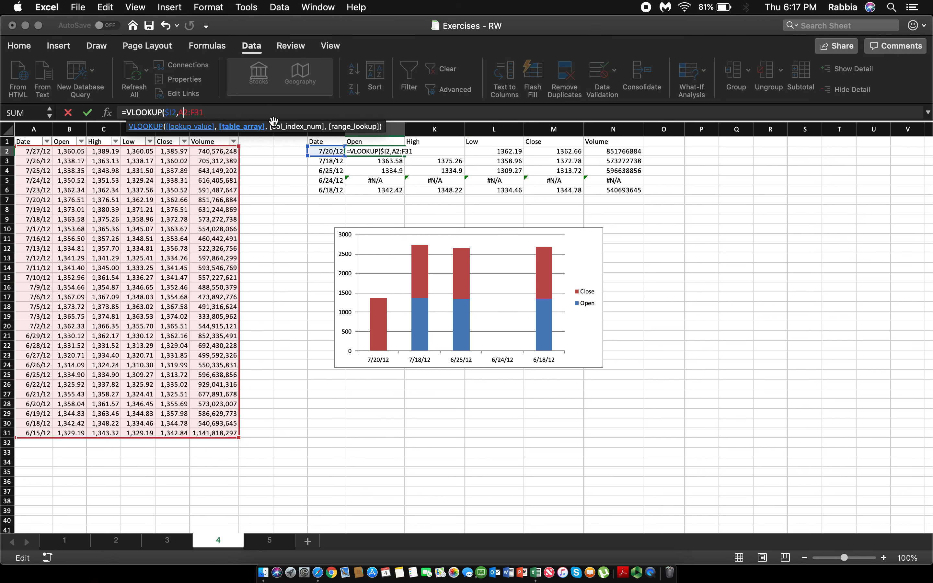
text($A$2:$F$)
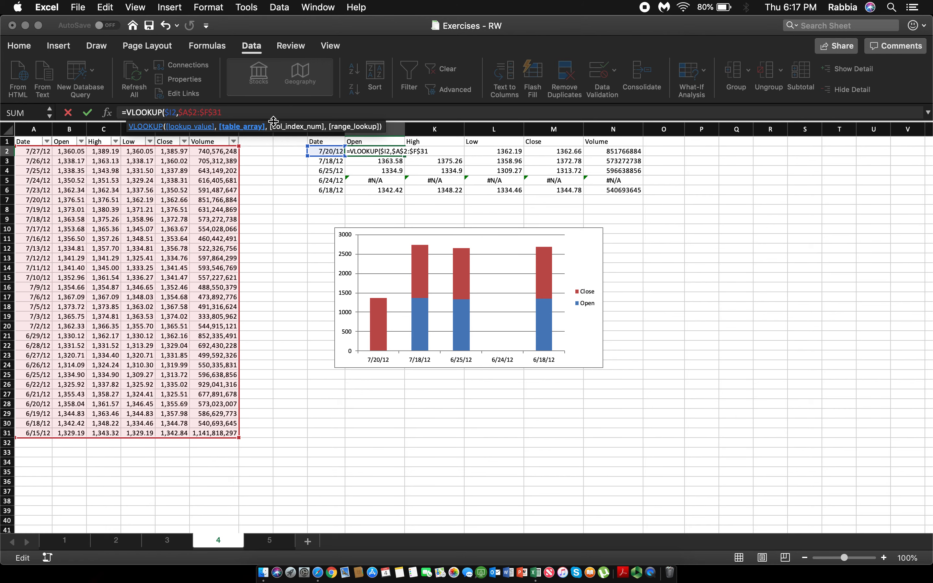
Step: Complete the J2 formula with column index 2 and FALSE for an exact match
text(,)
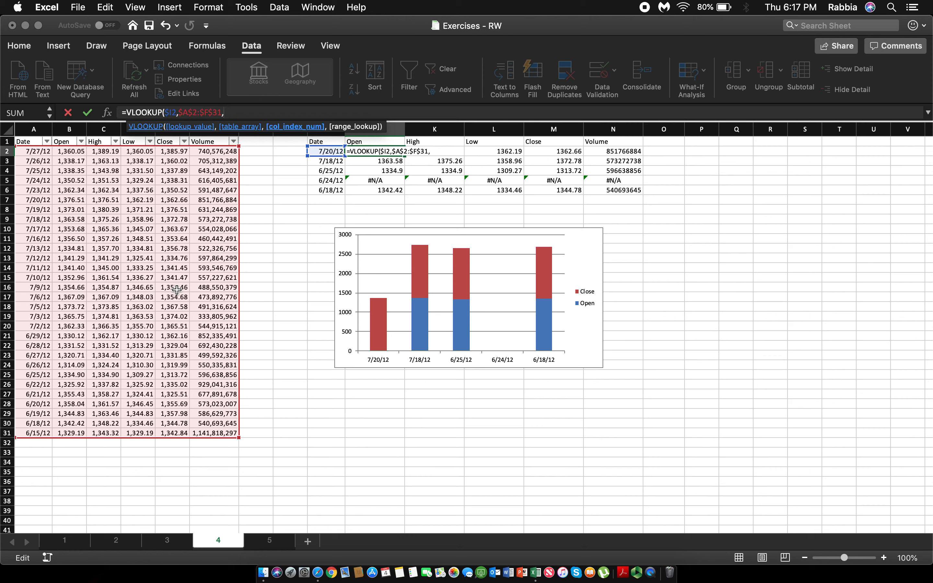
text(2,fa)
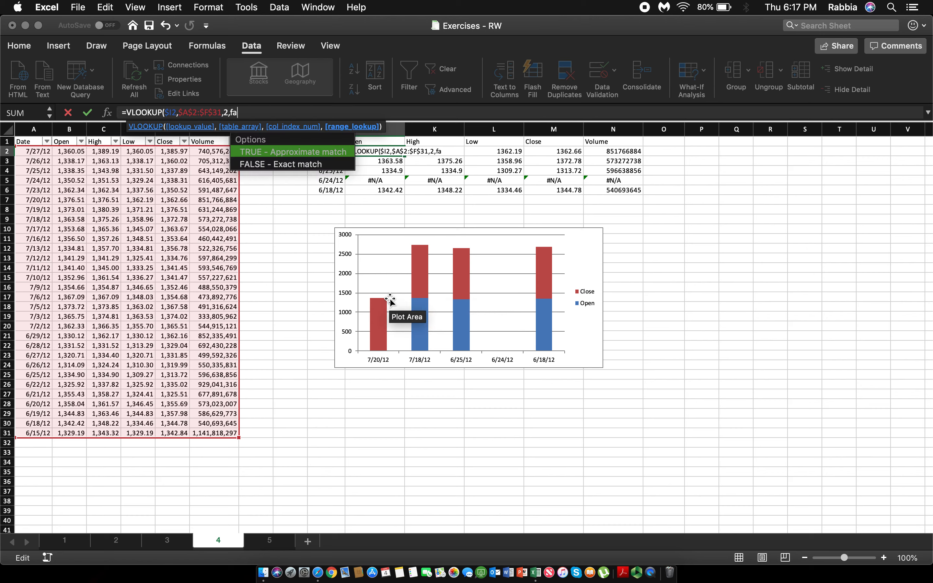
text(lse))
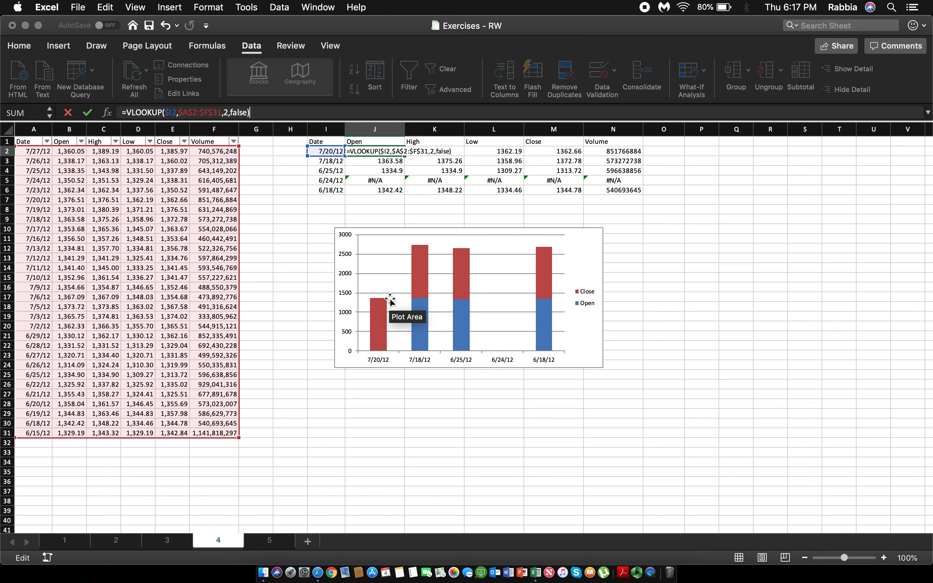
key(Return)
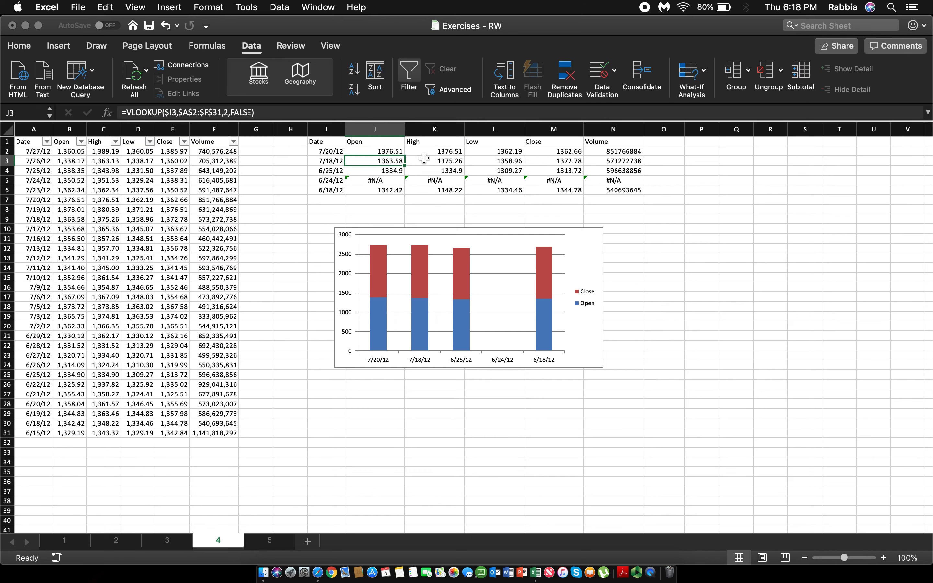
Step: Clear the old lookup formulas from K2:N6 and J3:J6, keeping only the formula in J2
click(426, 153)
drag(508, 158, 617, 191)
key(Delete)
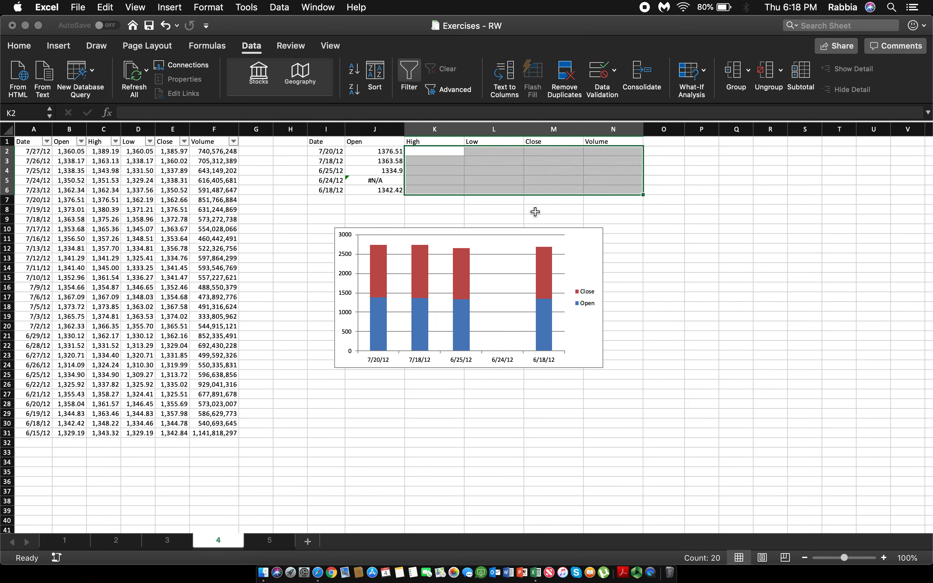
drag(398, 162, 393, 186)
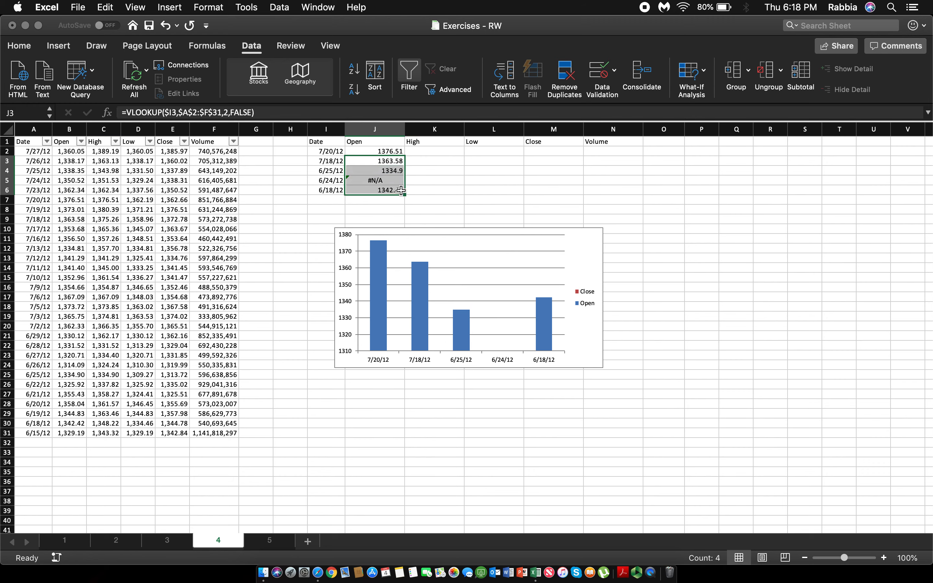
key(Delete)
Step: Fill the VLOOKUP formula from J2 across to N2 and check the copied cells
click(378, 153)
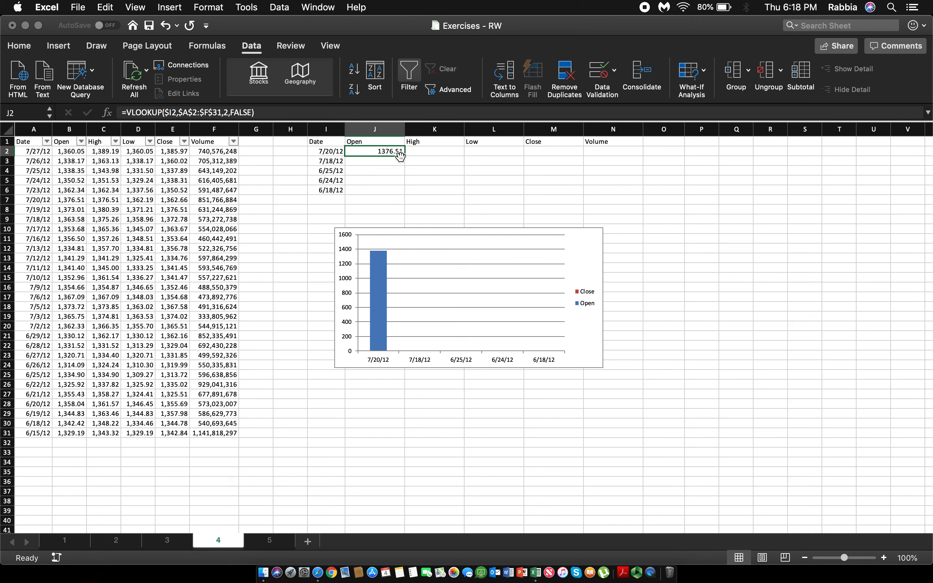
drag(408, 157, 627, 162)
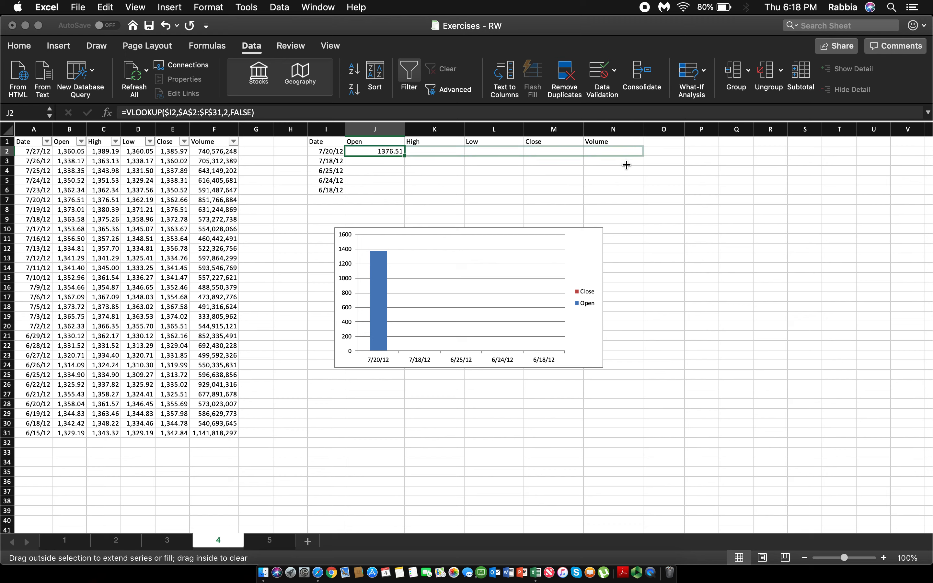
click(430, 150)
click(473, 150)
click(574, 150)
click(614, 150)
click(497, 150)
Step: Change the VLOOKUP column index in K2 to 3 for the High column
click(436, 151)
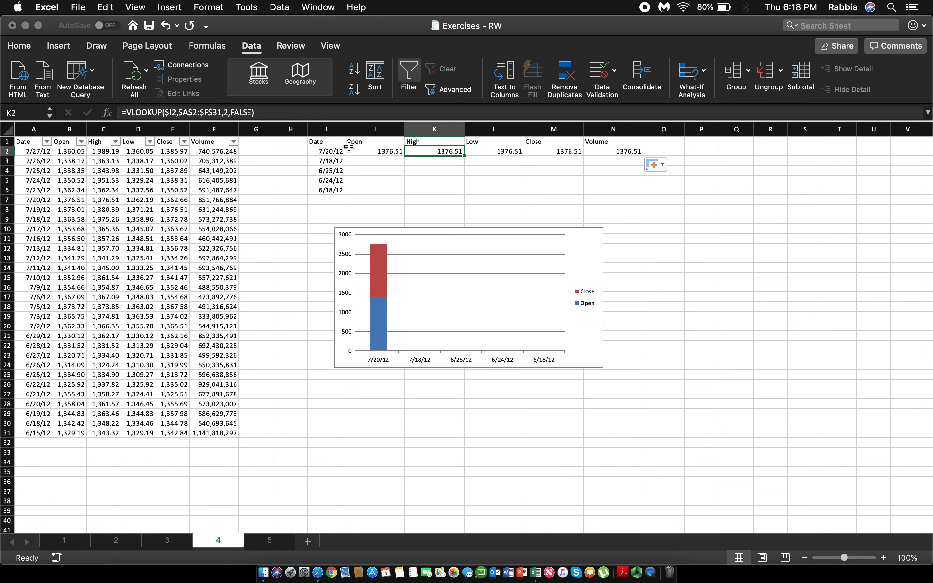
click(227, 112)
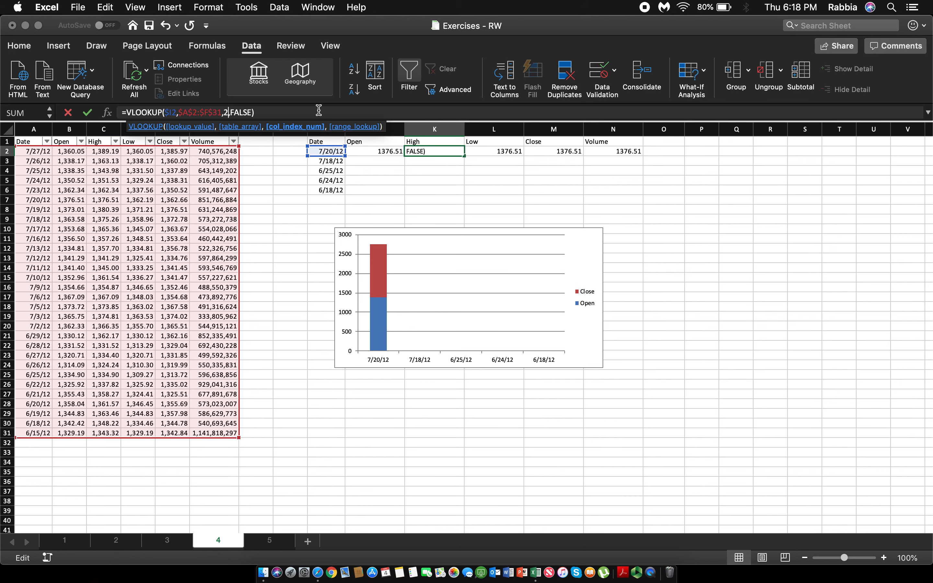
key(BackSpace)
text(3)
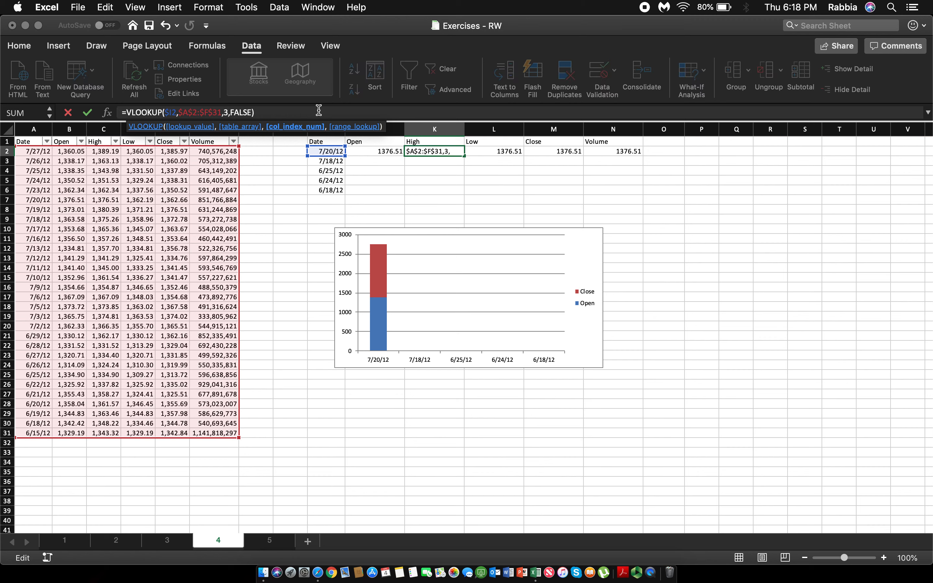
key(Return)
Step: Change the VLOOKUP column index in L2 to 4 for the Low column
click(492, 151)
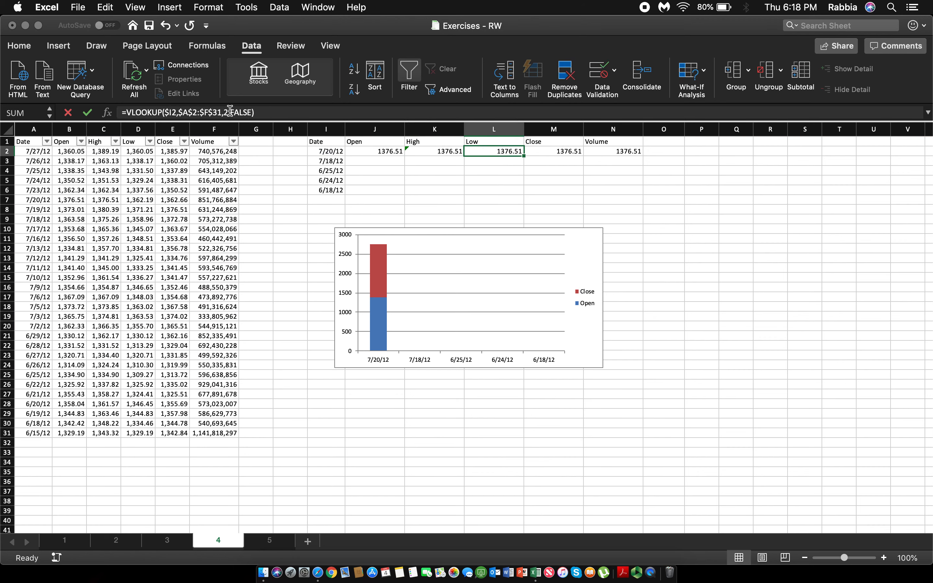
click(232, 112)
key(BackSpace)
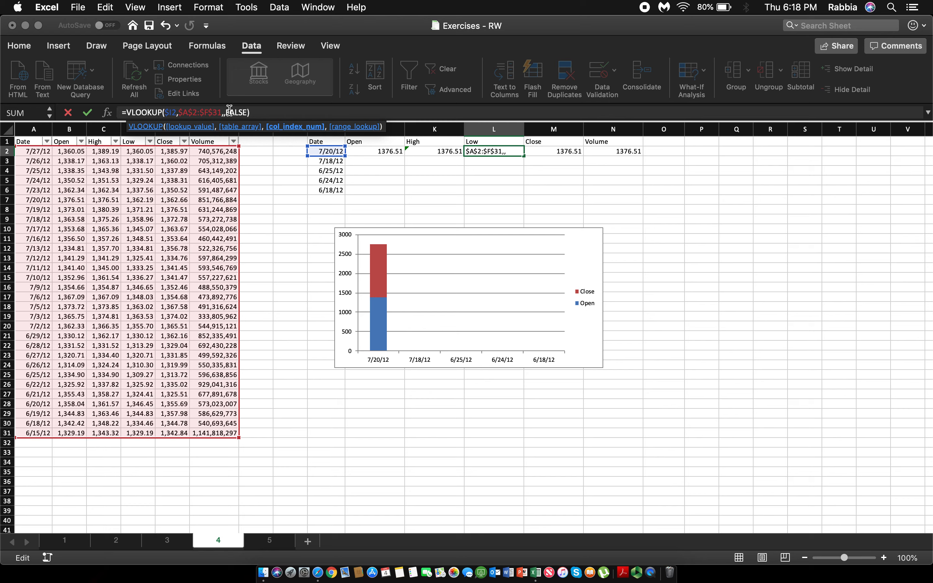
text(4)
key(Return)
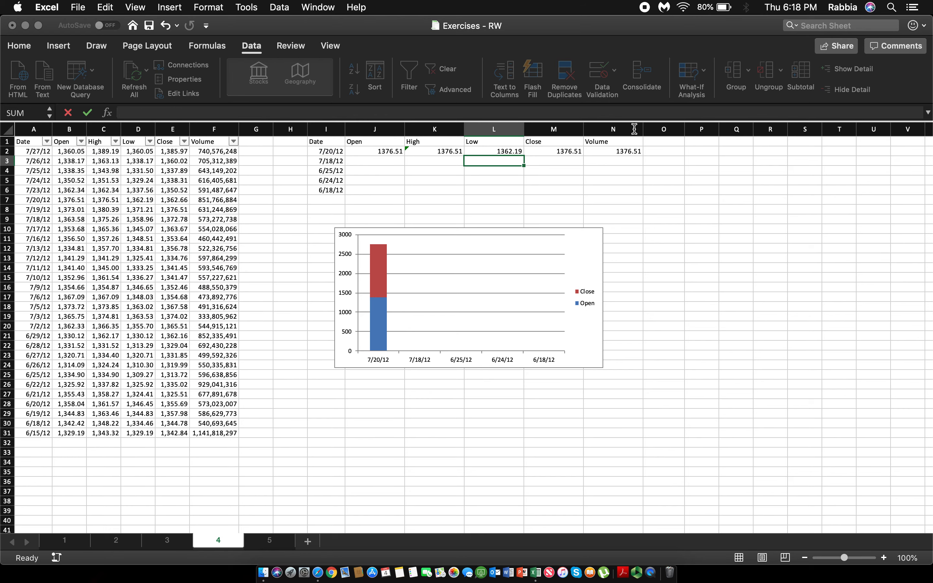
Step: Change the VLOOKUP column index in M2 to 5 for the Close column
click(575, 155)
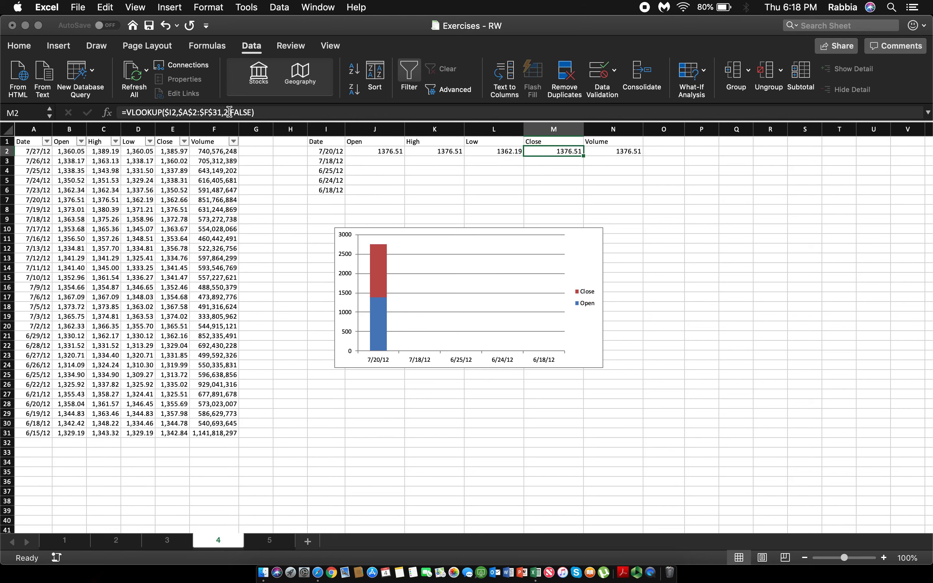
click(228, 111)
key(BackSpace)
text(5)
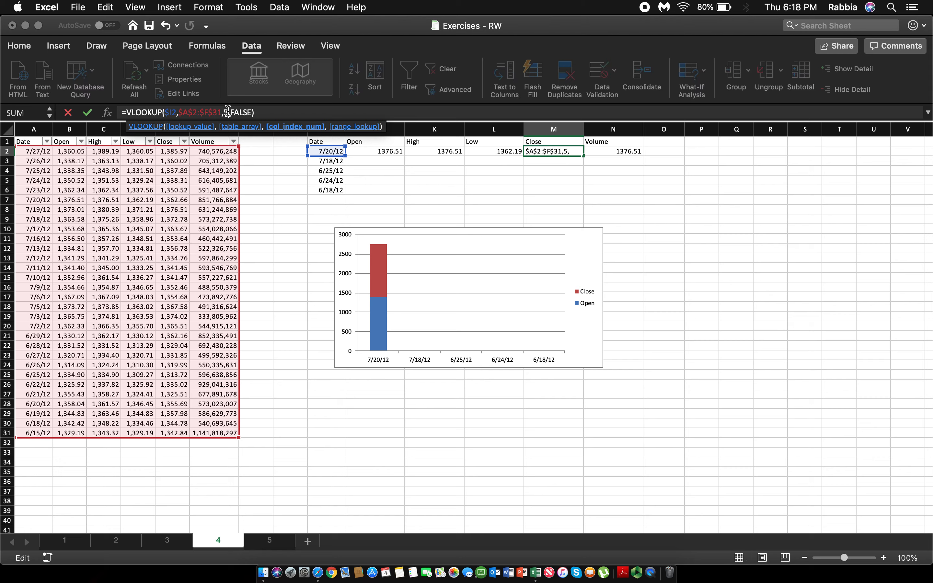
key(Return)
Step: Change the VLOOKUP column index in N2 to 6 for the Volume column
click(633, 151)
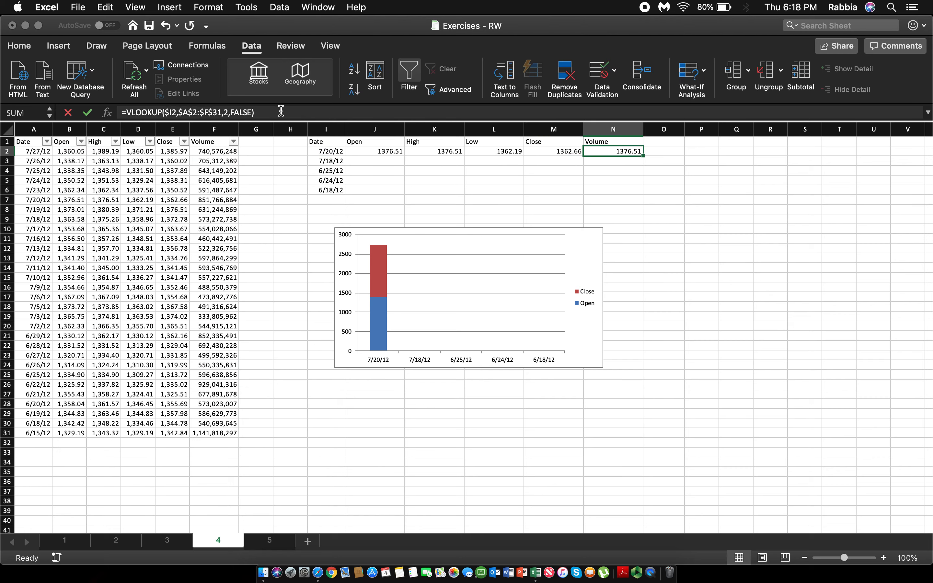
click(229, 112)
key(BackSpace)
text(6)
key(Return)
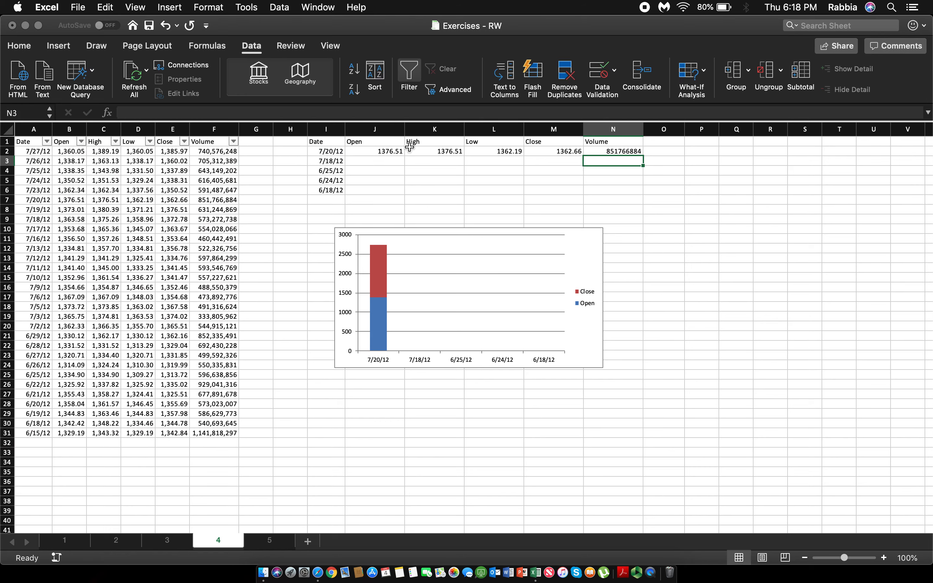
Step: Fill the lookup formulas in J2:N2 down through row 6 and check the 6/24/12 row
drag(395, 151, 646, 191)
click(662, 254)
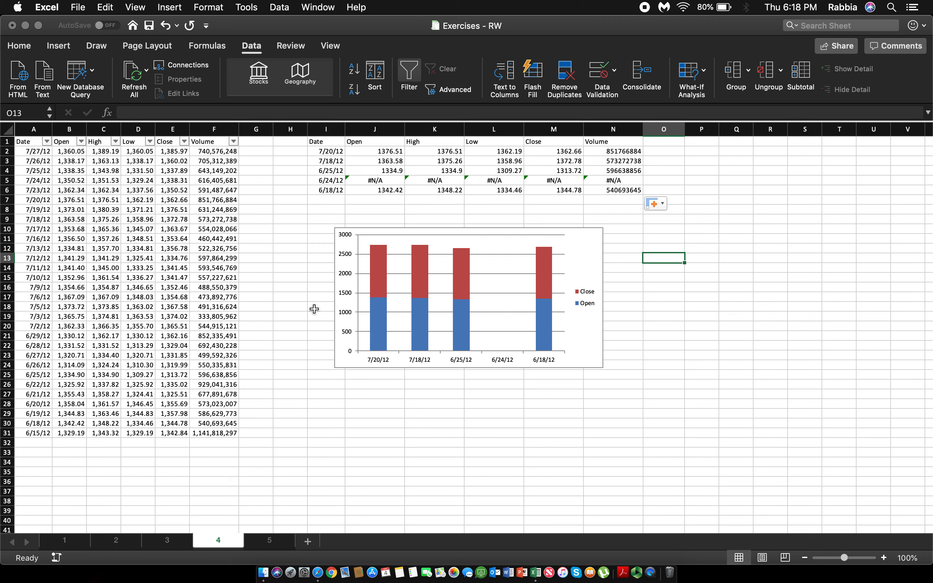
drag(382, 180, 603, 176)
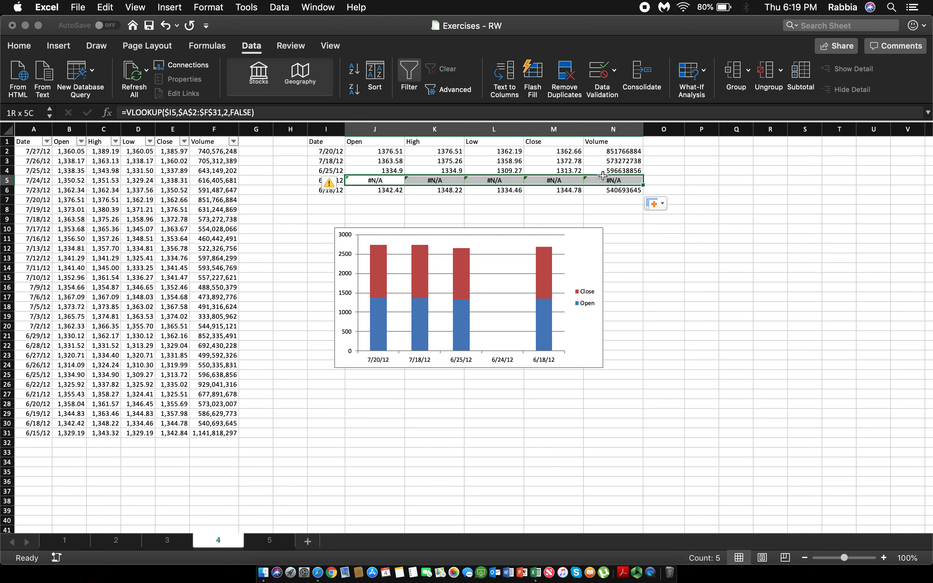
drag(603, 177, 603, 177)
click(611, 201)
Step: Wrap the VLOOKUP in J2 in IFERROR with "**NO DATA FOUND**" as the value if error
click(360, 155)
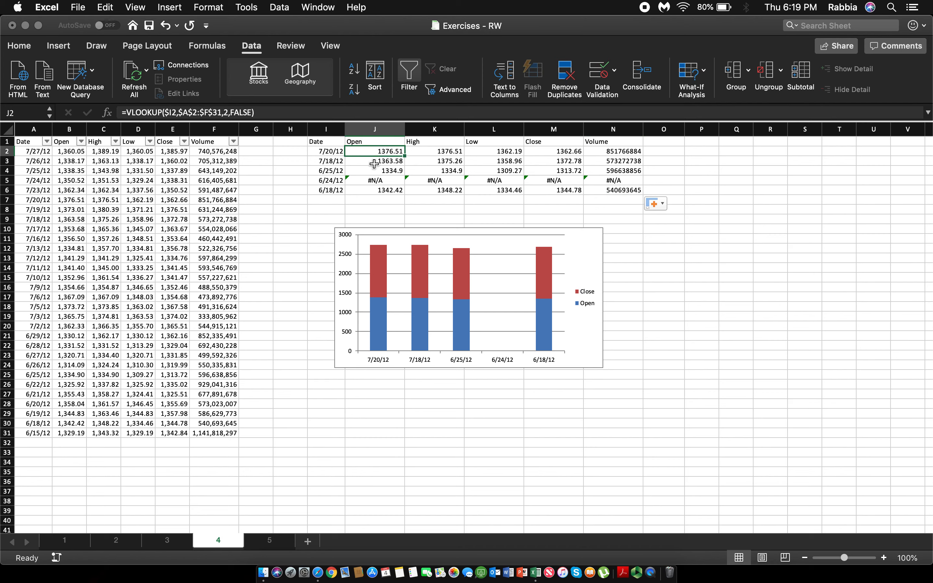
click(128, 113)
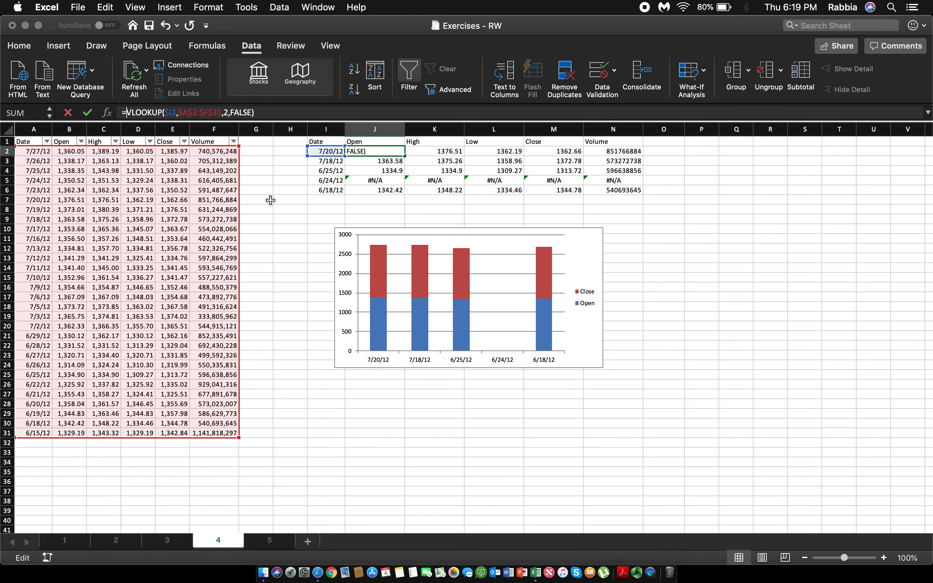
text(iferr)
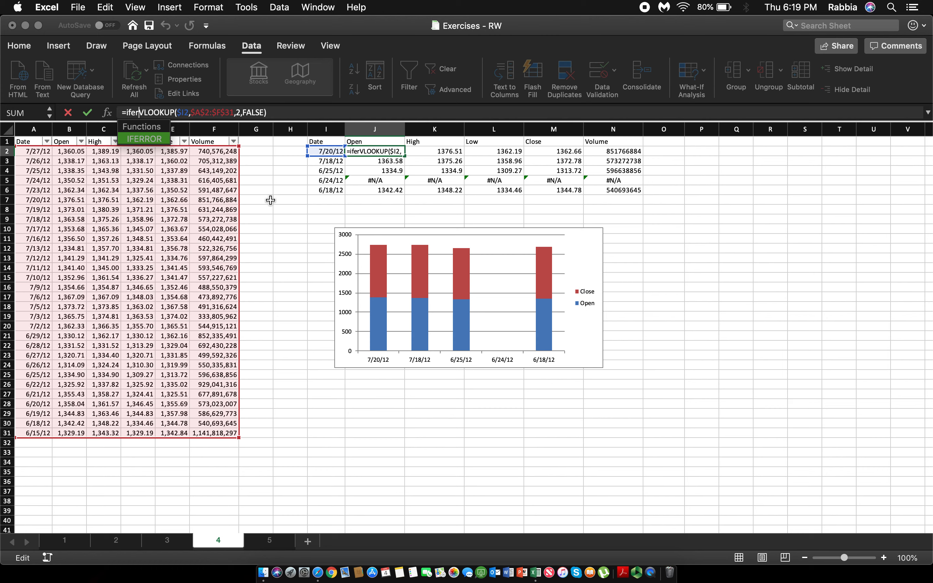
key(Tab)
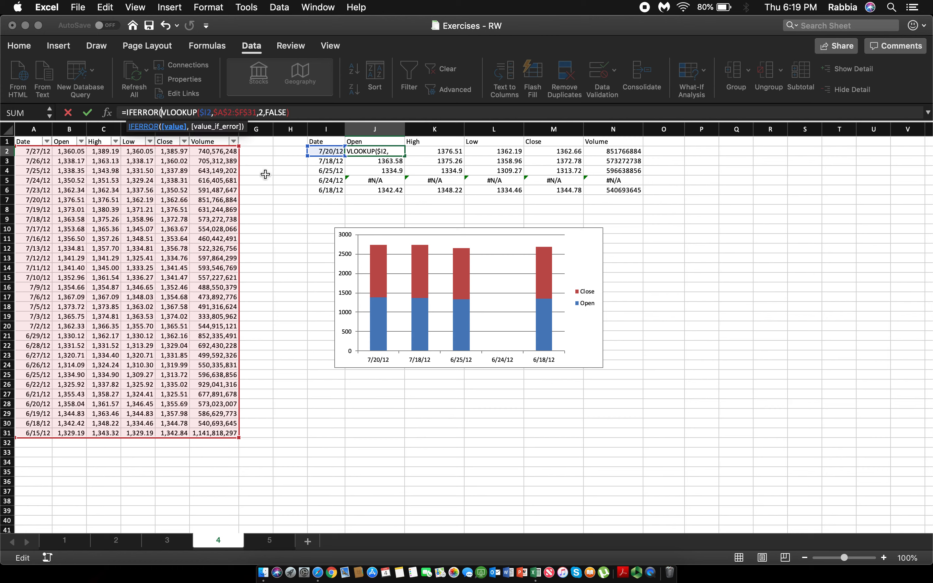
click(290, 112)
text(,)
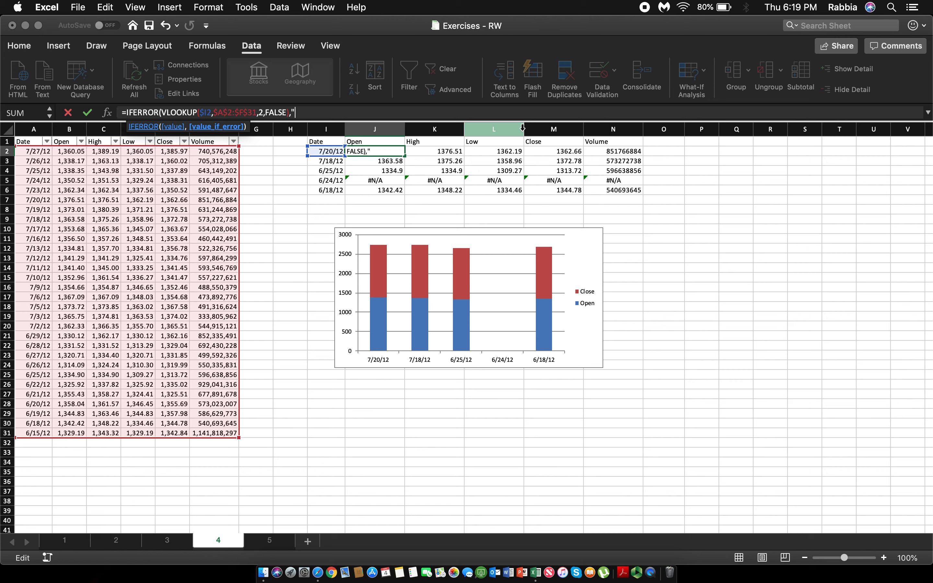
text("**NO DATA FOUND**)
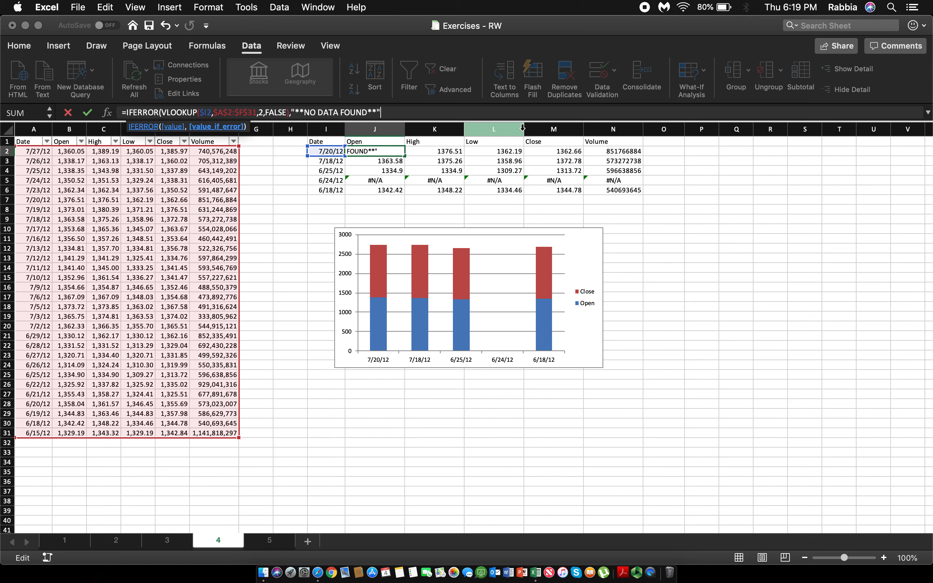
text())
key(Return)
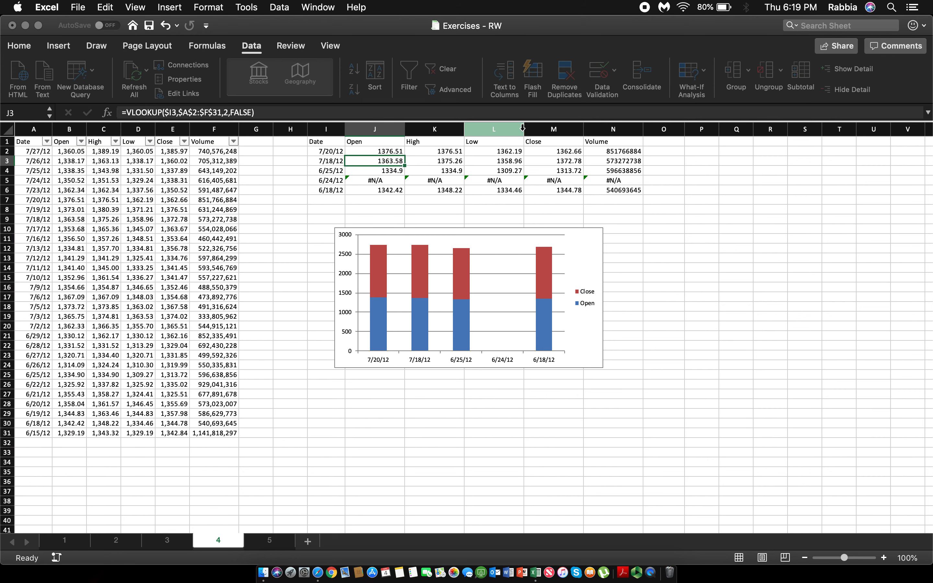
Step: Fill the IFERROR formula from J2 down to J6 and check the cell for 6/24/12
click(400, 153)
mouse_move(405, 156)
mouse_down()
mouse_move(455, 154)
mouse_move(656, 209)
mouse_move(619, 220)
mouse_move(636, 186)
mouse_move(538, 162)
mouse_move(372, 166)
mouse_move(406, 155)
mouse_up()
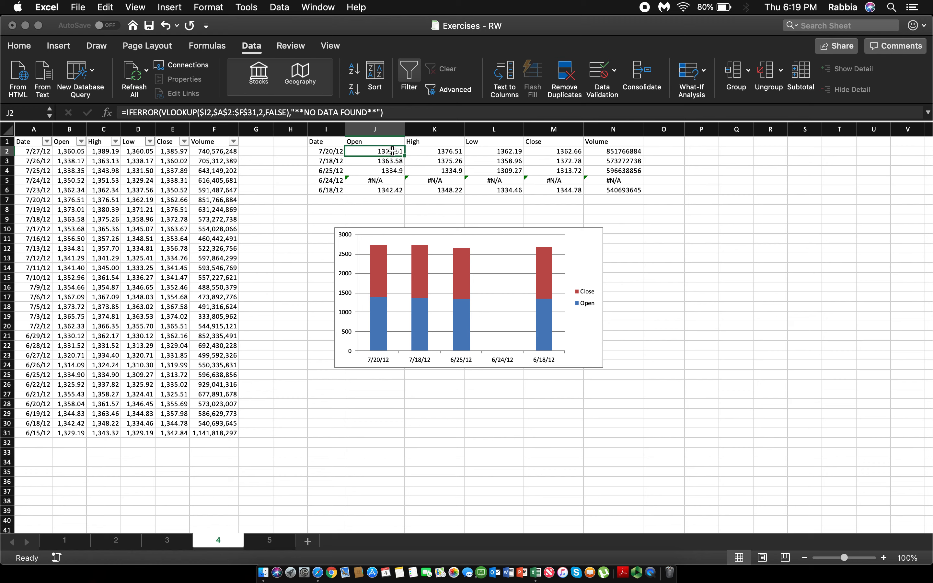
mouse_move(393, 151)
mouse_down()
mouse_move(473, 150)
mouse_move(384, 156)
mouse_move(403, 156)
mouse_up()
drag(406, 155, 391, 194)
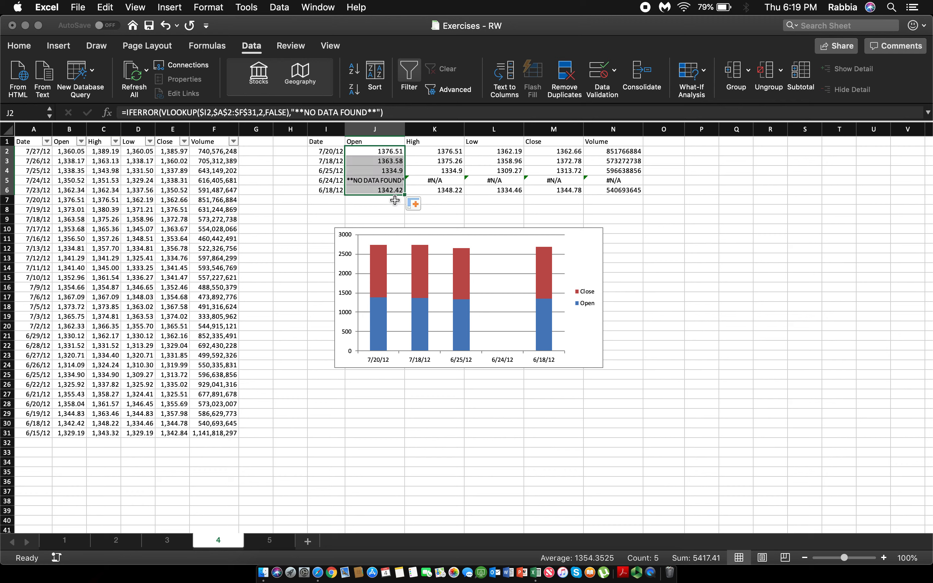
click(391, 193)
click(397, 181)
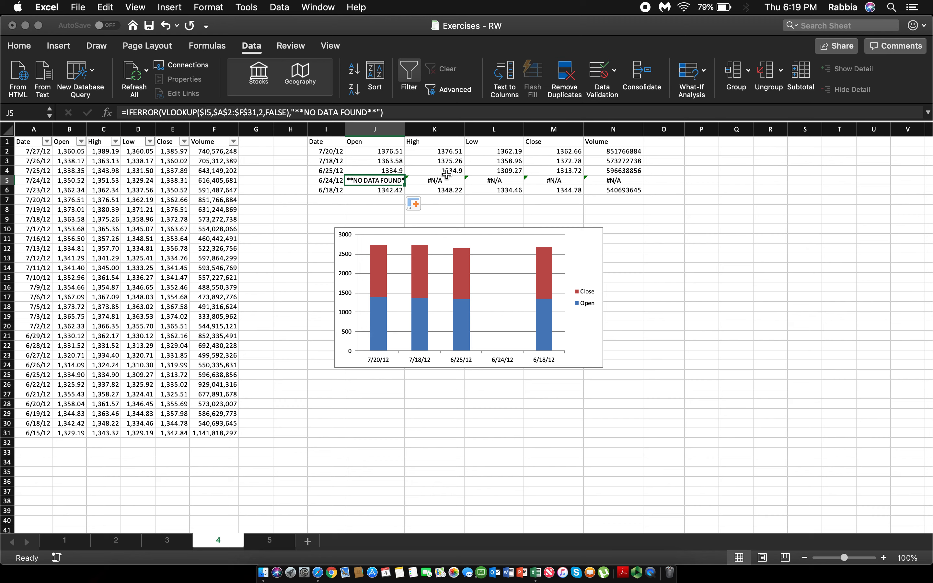
Step: Wrap the VLOOKUP in K2 in IFERROR with "**NO DATA FOUND**" as the value if error
click(428, 180)
click(413, 155)
click(413, 152)
click(127, 113)
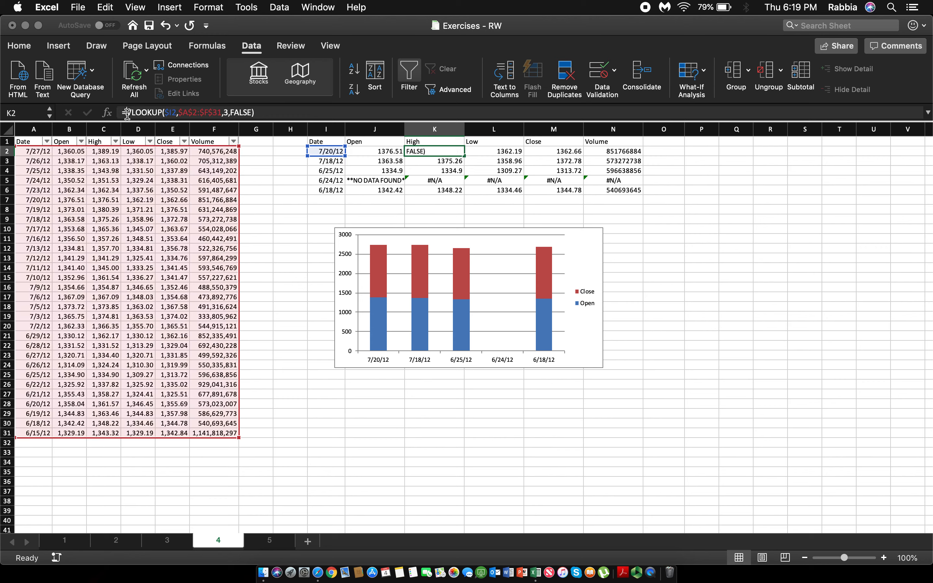
text(IFERROR()
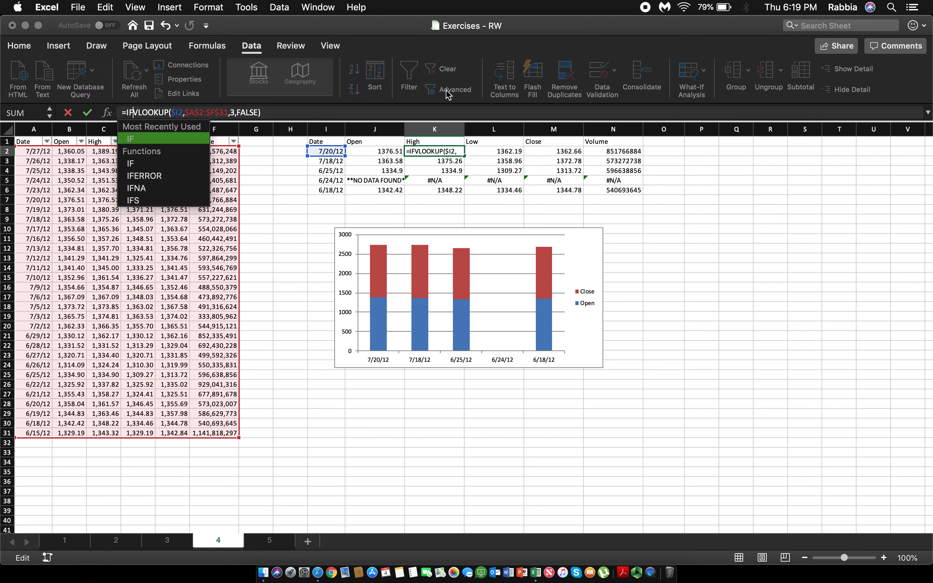
click(305, 113)
text(,)
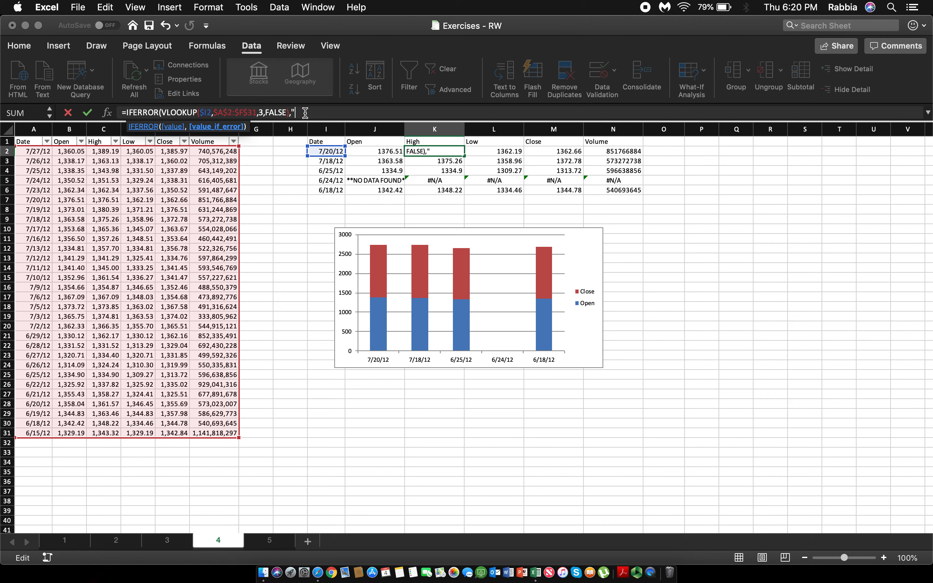
text("**NO DATA FOUND**")\)
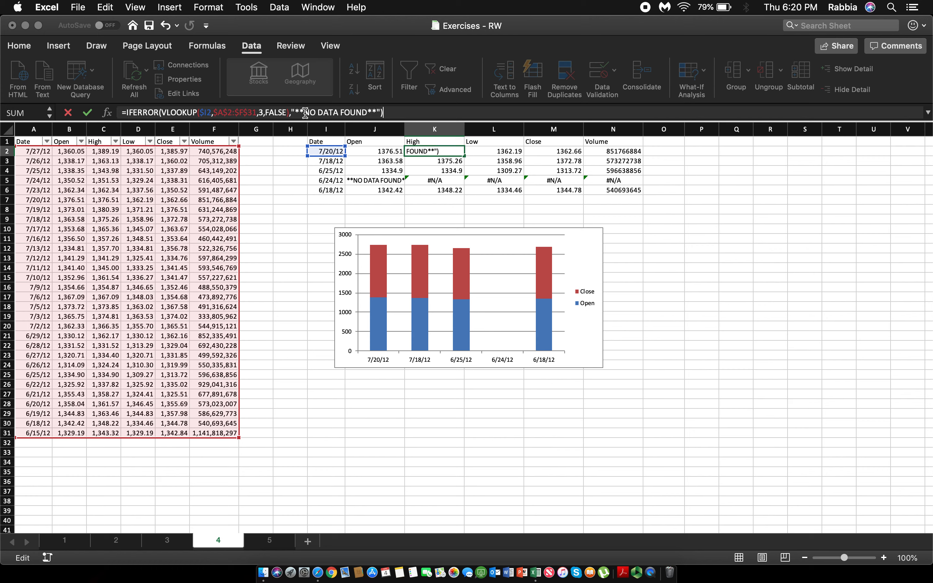
key(Return)
Step: Fill the IFERROR formula from K2 down to K6
key(Up)
drag(468, 156, 463, 192)
click(497, 182)
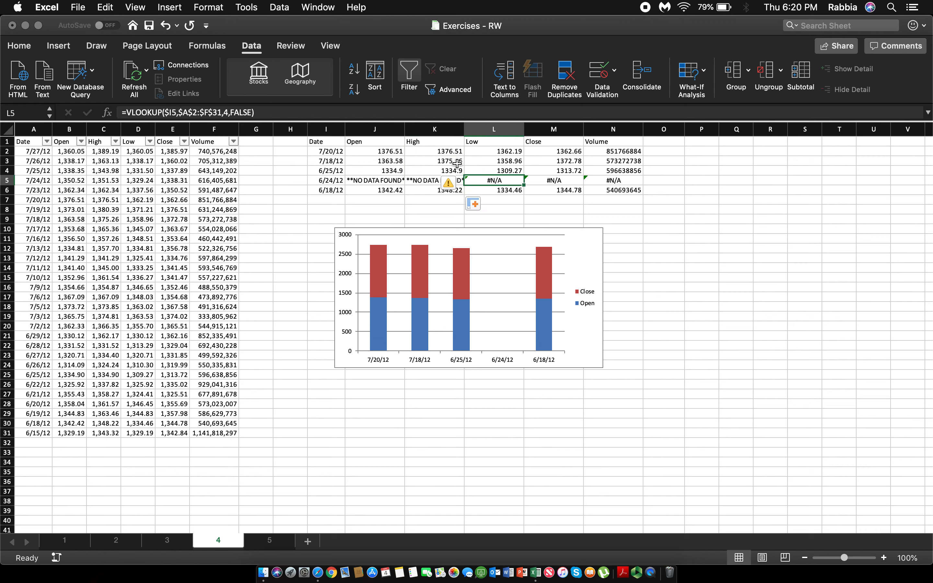
Step: Fill the IFERROR formula from K5 across to N5
click(462, 181)
drag(465, 186, 652, 188)
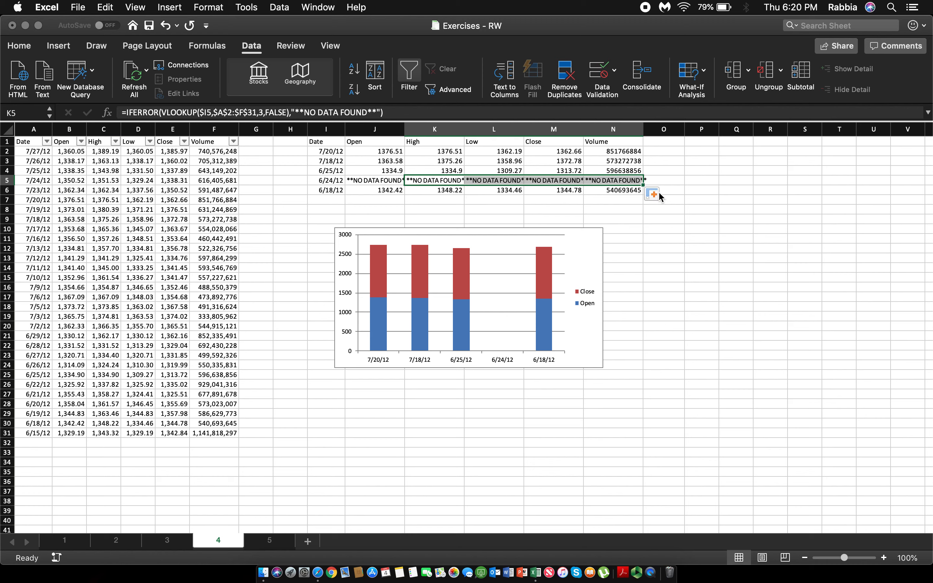
click(623, 181)
Step: Change the VLOOKUP column index inside the L5 IFERROR formula to 4 for the Low column
click(491, 182)
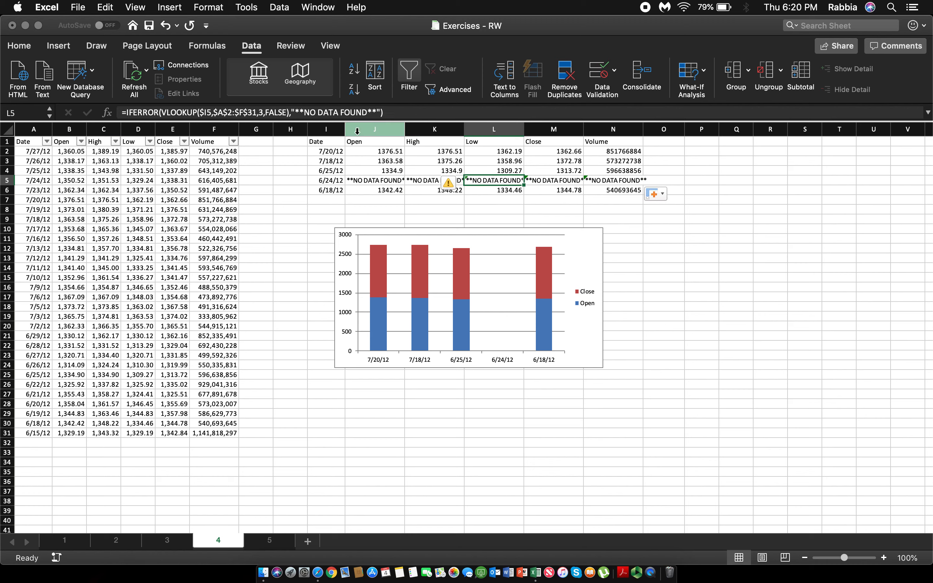
click(264, 115)
key(BackSpace)
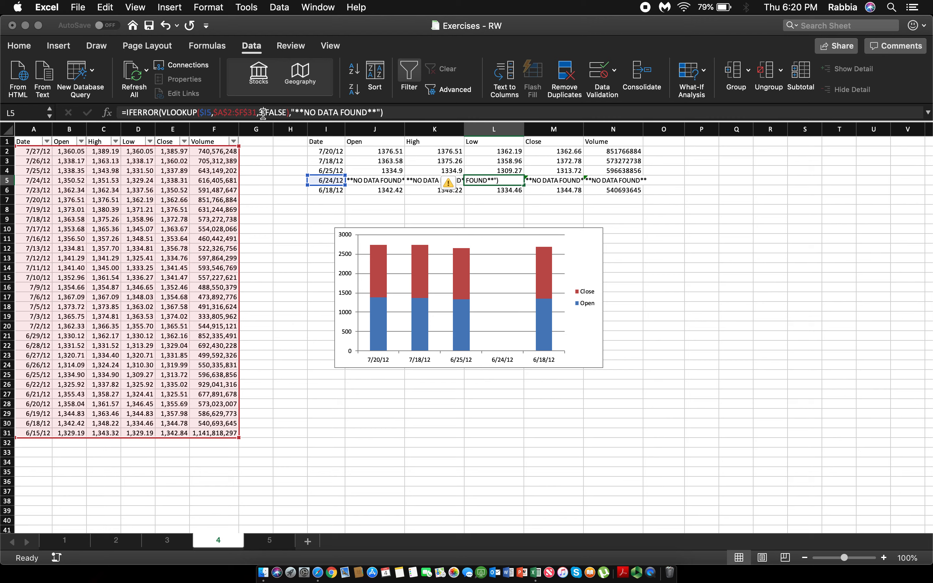
text(4)
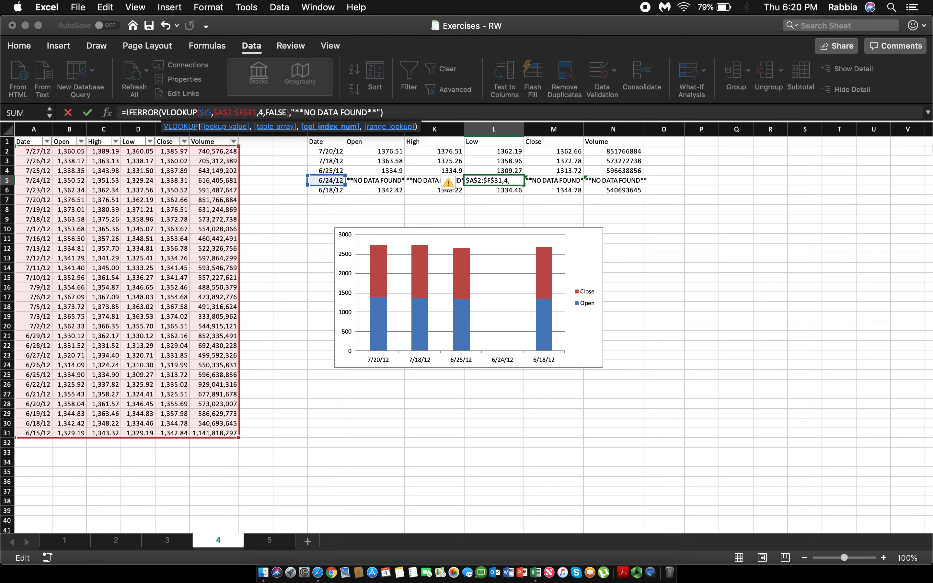
key(Return)
Step: Change the VLOOKUP column index inside the M5 IFERROR formula to match the Close column
click(557, 178)
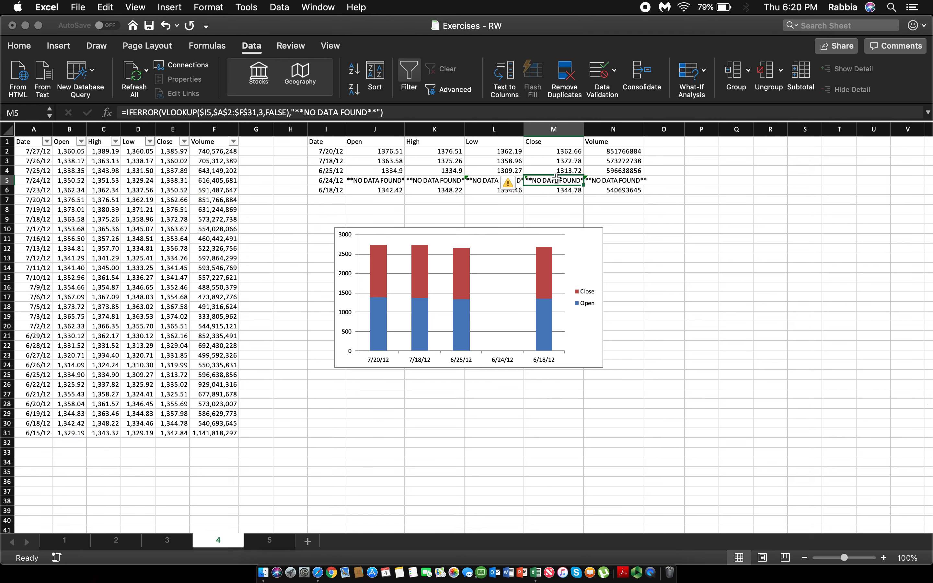
click(262, 112)
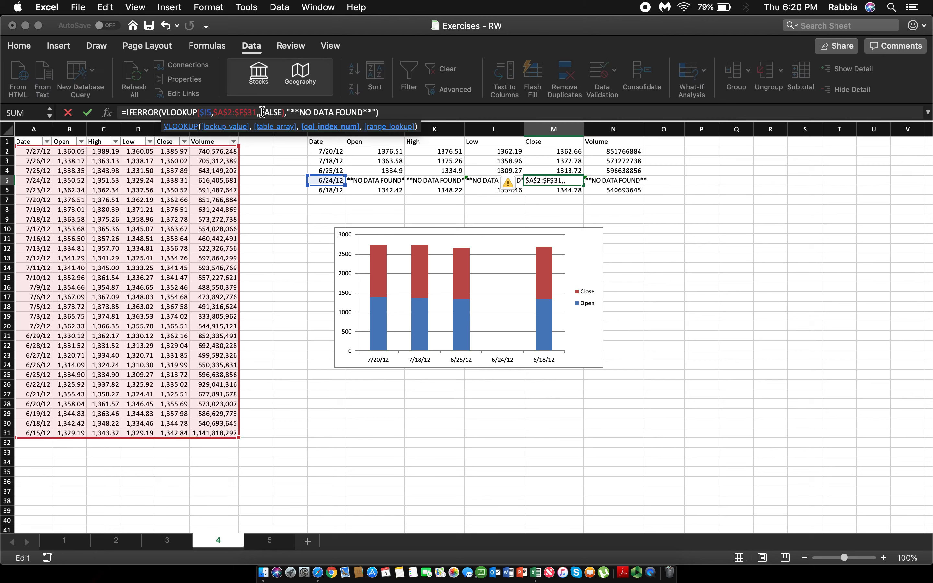
key(Return)
click(262, 113)
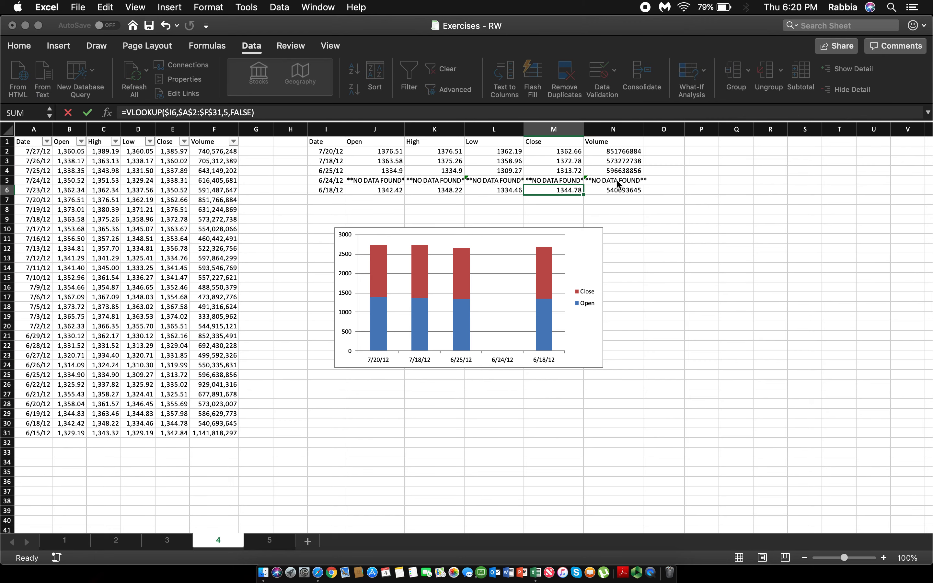
Step: Change the VLOOKUP column index inside the N5 IFERROR formula to 6 for the Volume column
click(617, 183)
click(263, 112)
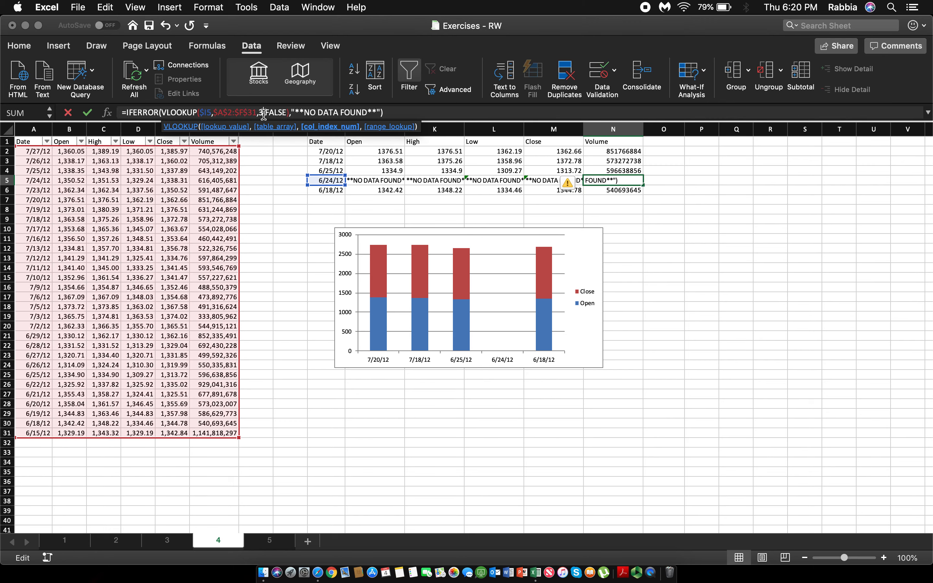
key(BackSpace)
text(6)
key(Return)
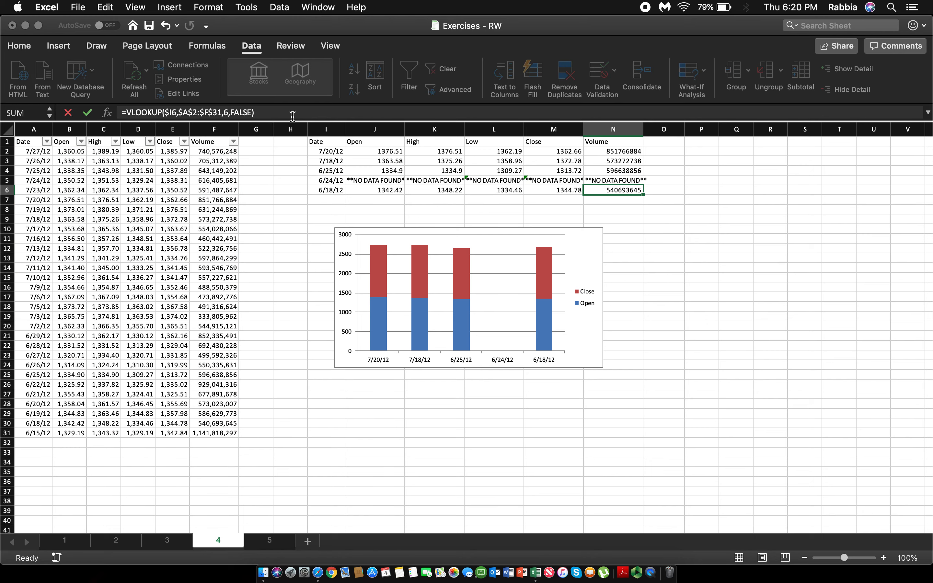
Step: Copy the IFERROR formulas from L5:N5 into L6:N6 and L2:N4, and save the workbook
drag(606, 179, 499, 183)
key(super+c)
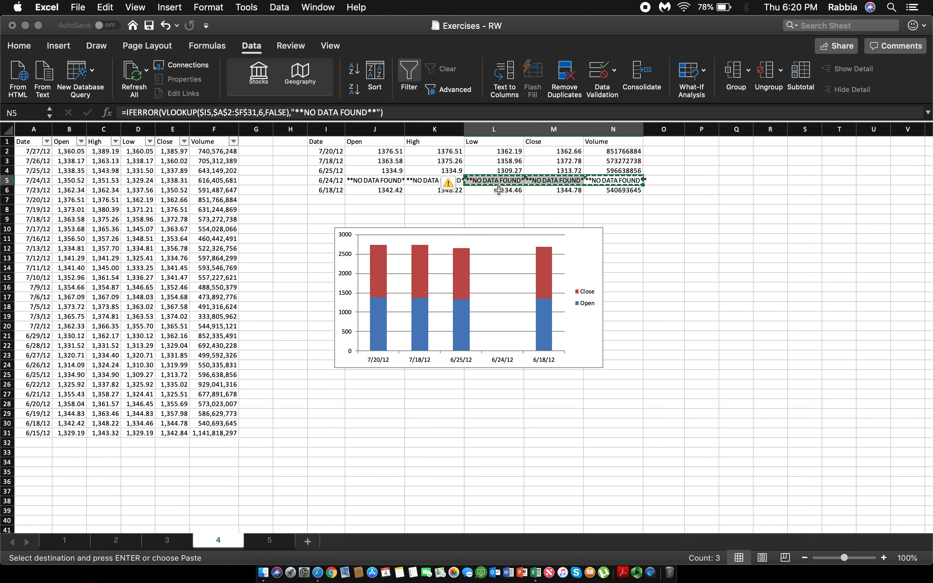
click(500, 190)
key(shift+Right)
key(shift+Right)
drag(500, 151, 613, 170)
key(super+v)
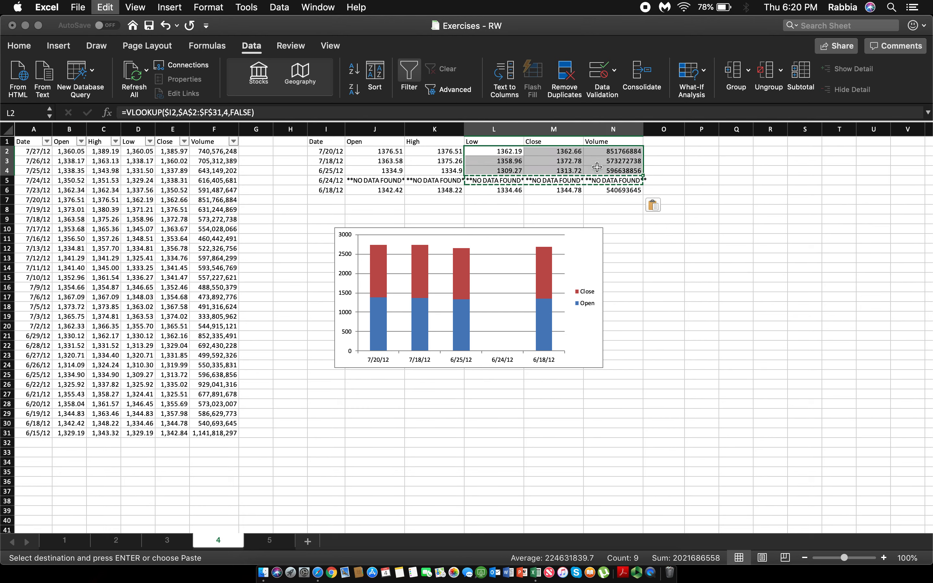
click(709, 272)
key(super+s)
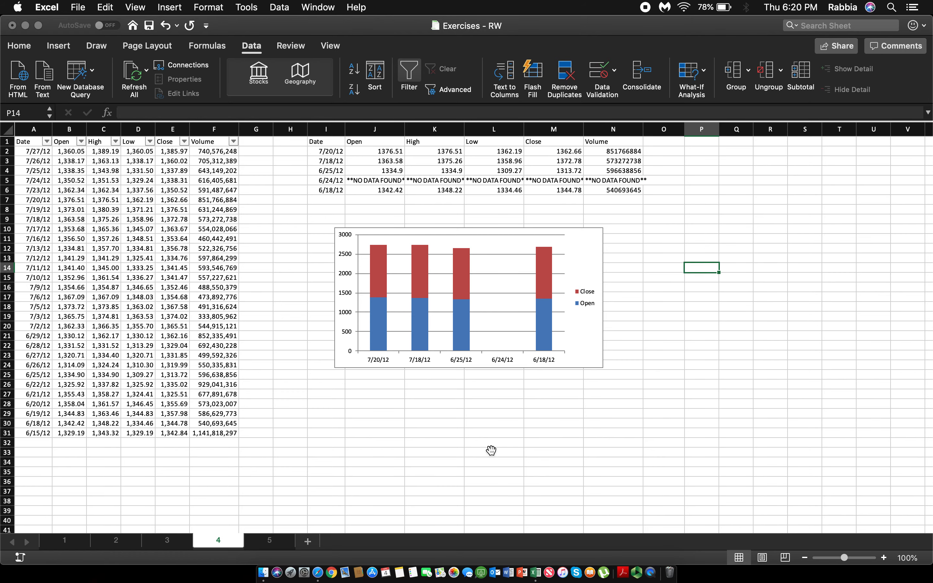
click(489, 471)
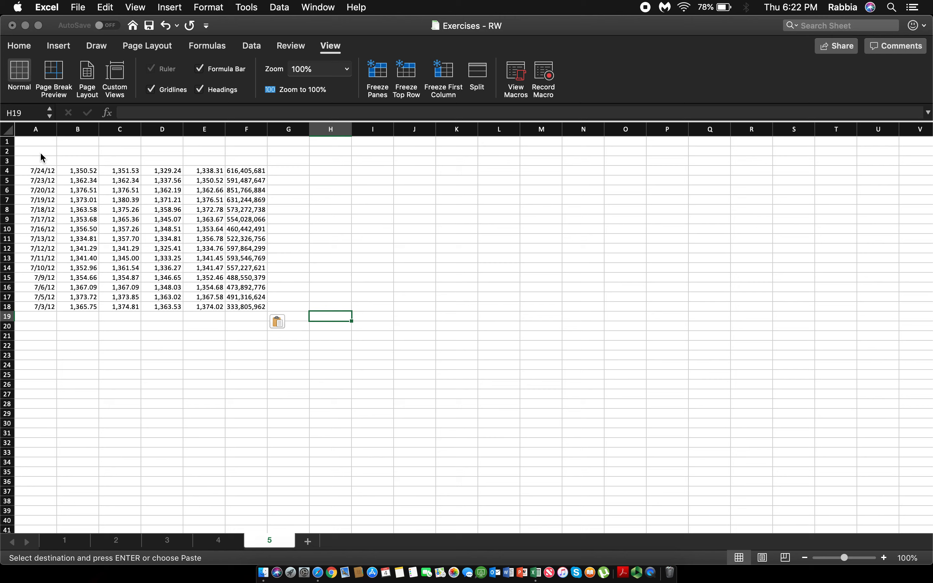
drag(40, 154, 264, 338)
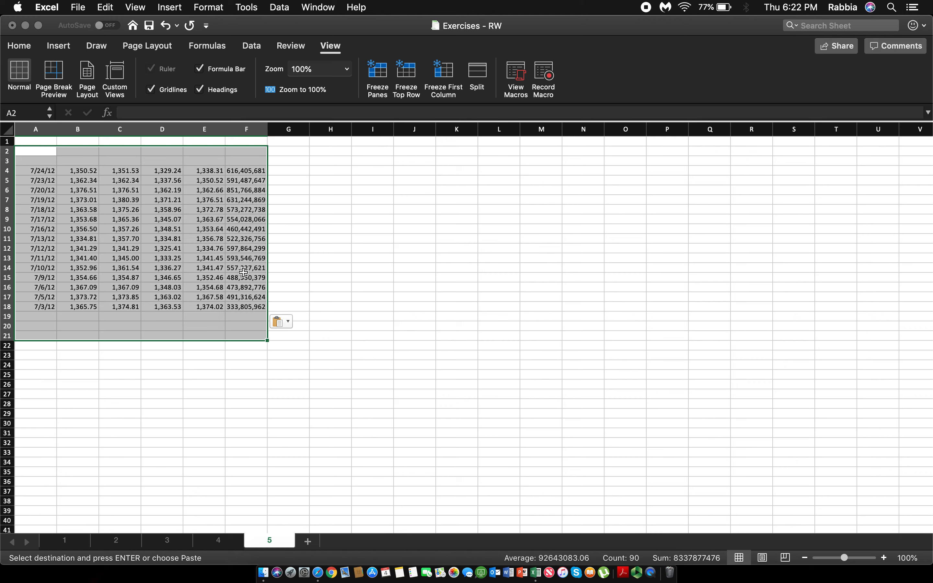
click(315, 276)
click(58, 161)
drag(58, 162, 208, 162)
Step: Start recording a macro named BOLD, stored in this workbook, from cell E3 on sheet 5
click(209, 162)
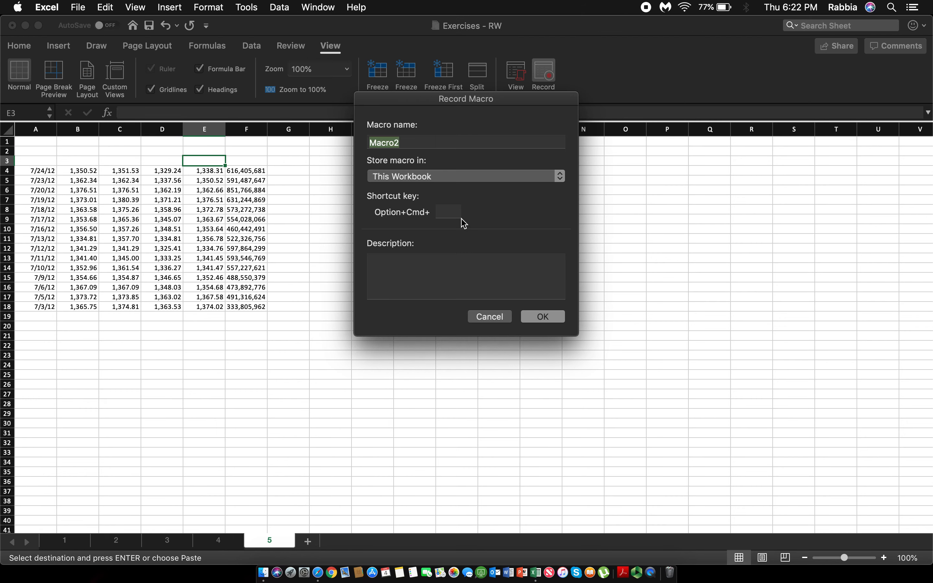
text(BOLD)
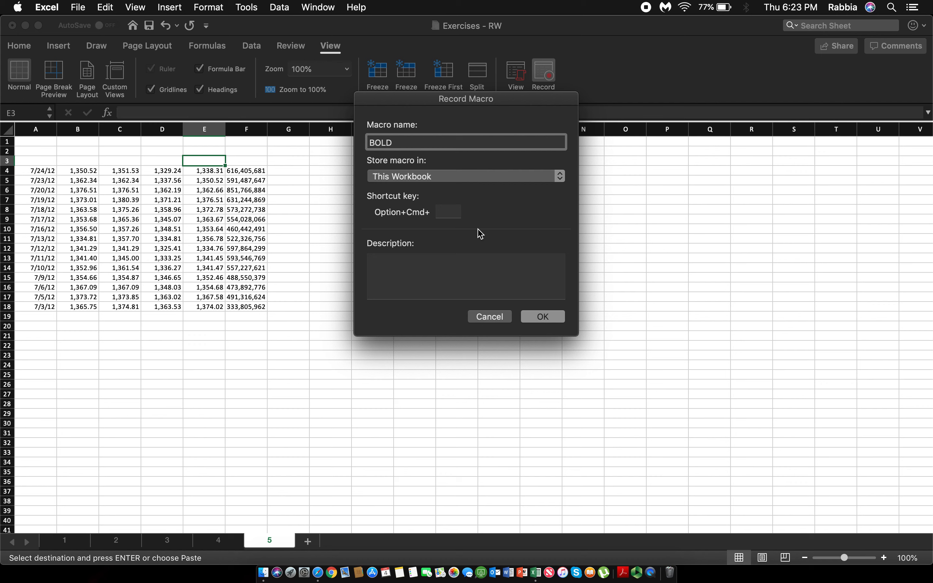
click(543, 317)
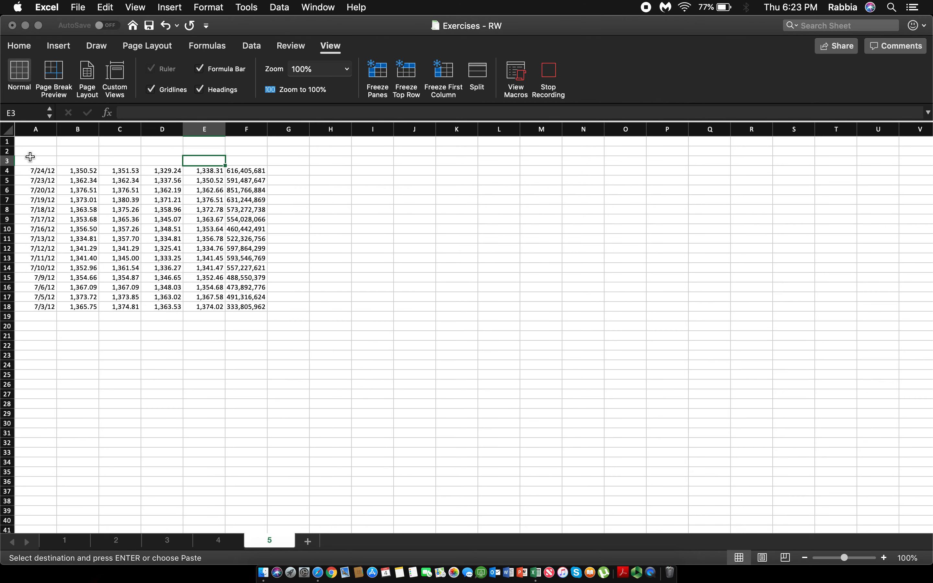
Step: Make the data range A3:F19 bold while the macro records
drag(27, 159, 241, 318)
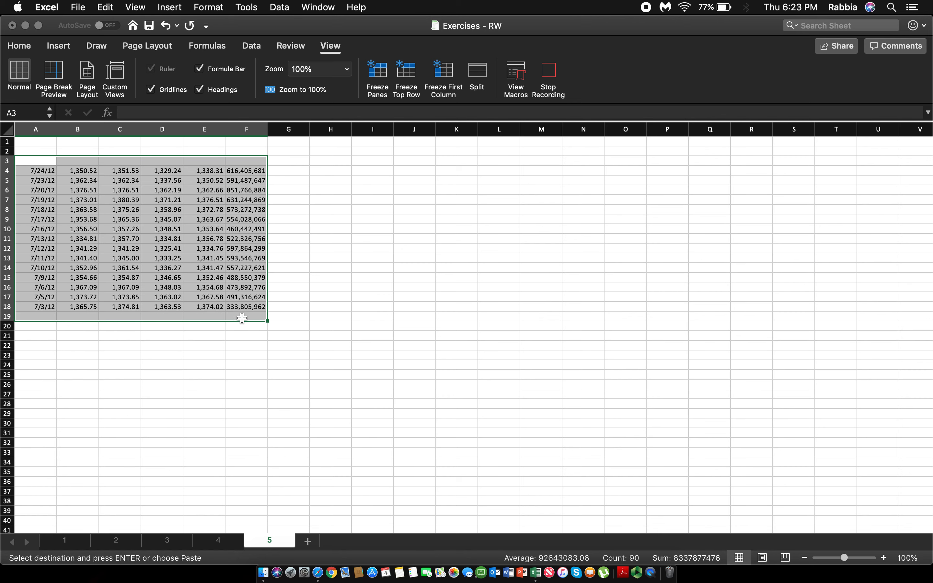
key(super+b)
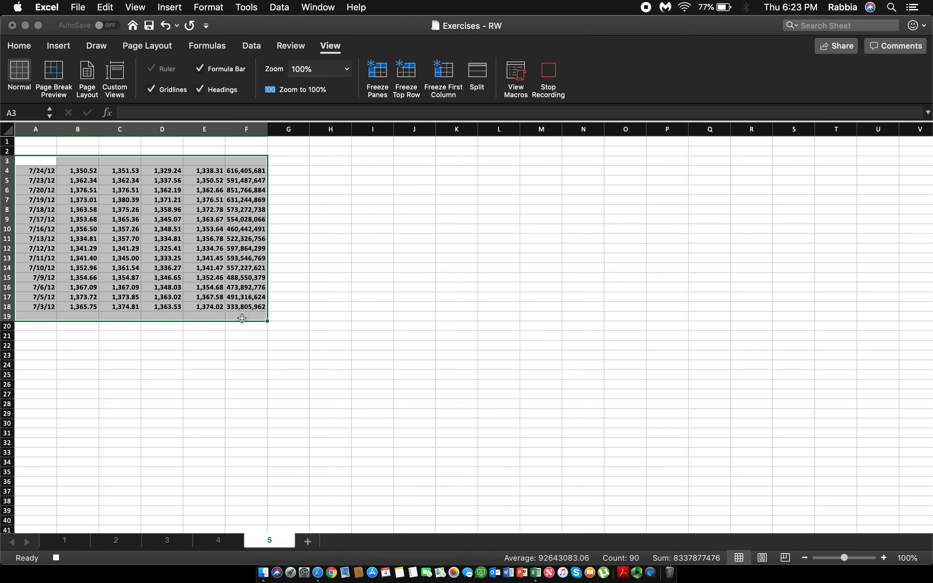
click(215, 266)
Step: Remove bold from D4:D18 and stop recording the macro
drag(152, 174, 170, 302)
key(super+b)
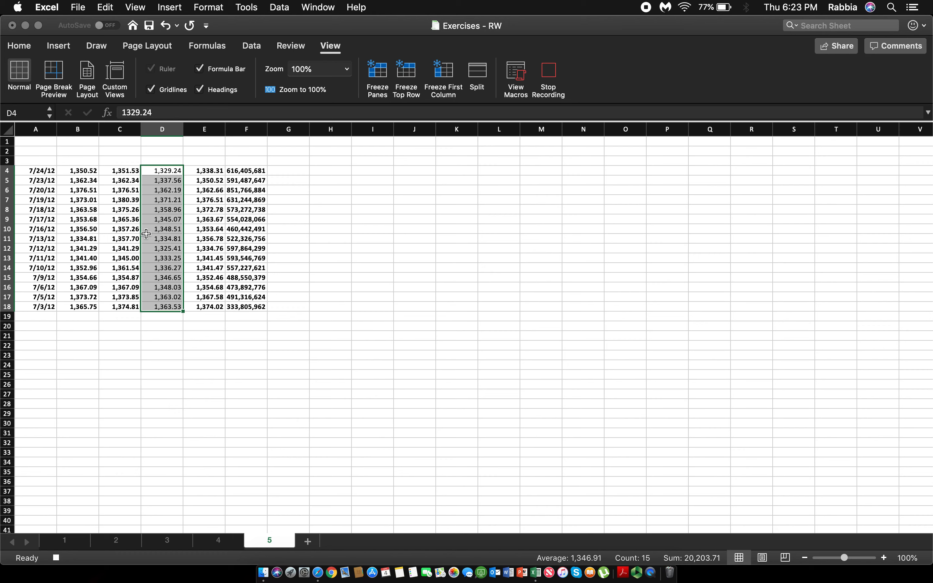
click(223, 218)
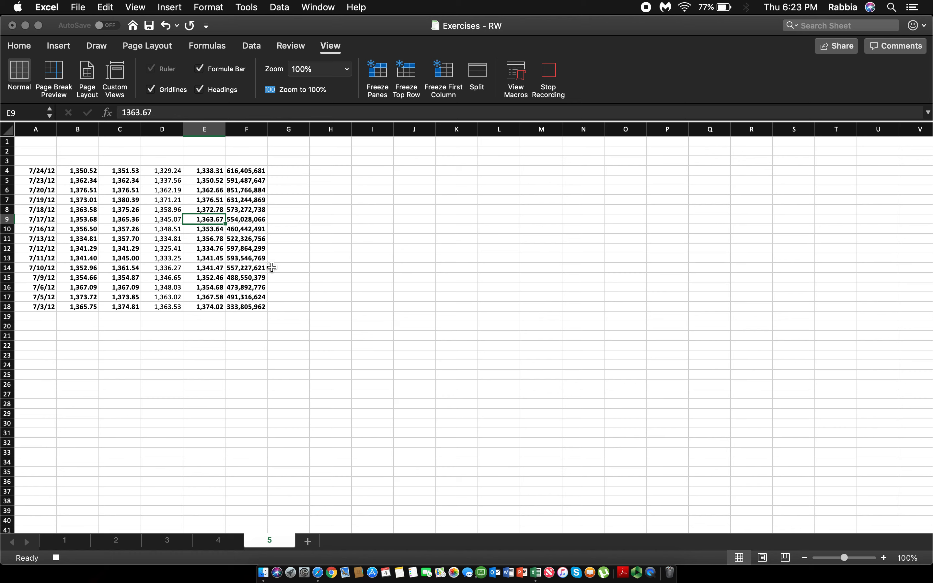
click(549, 75)
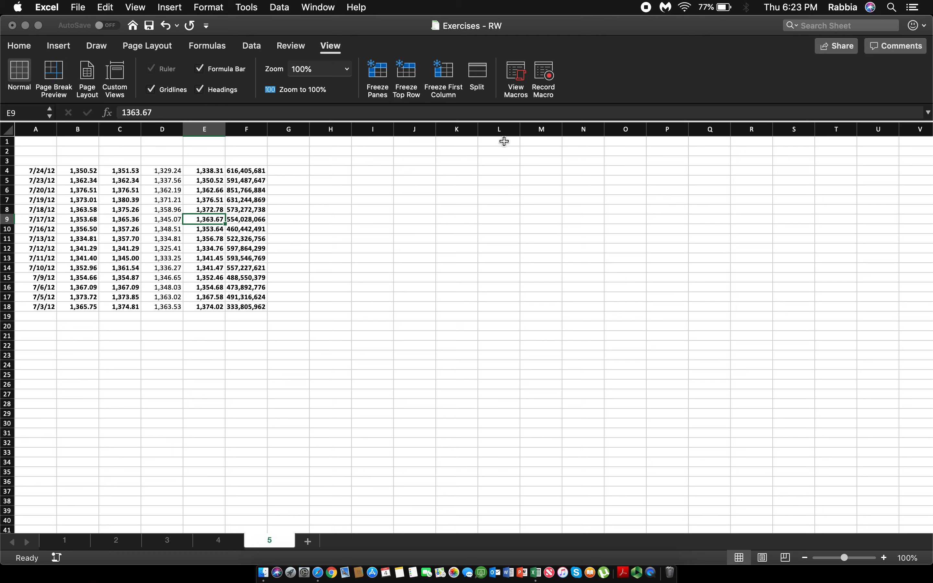
click(362, 294)
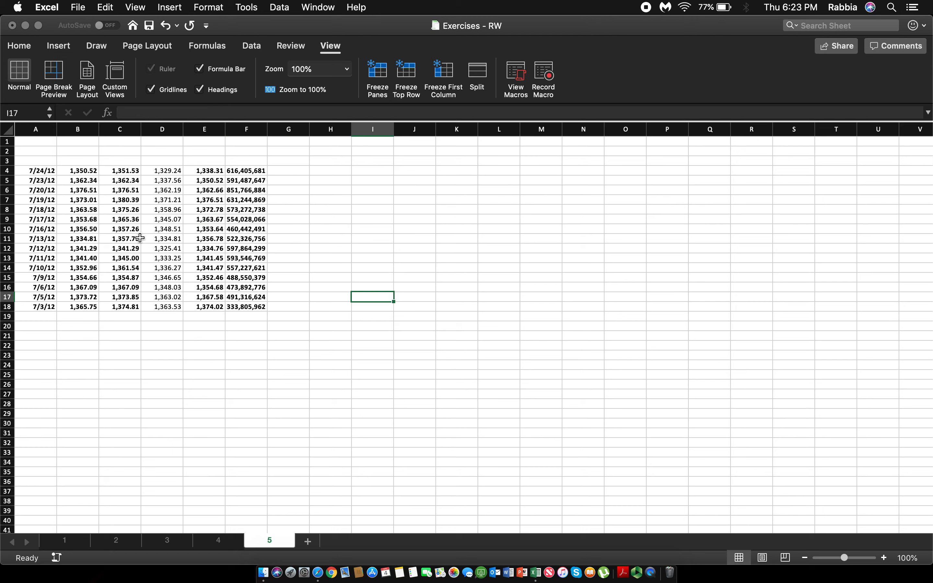
Step: Clear the bold formatting from the whole range A2:G23
drag(30, 156, 284, 354)
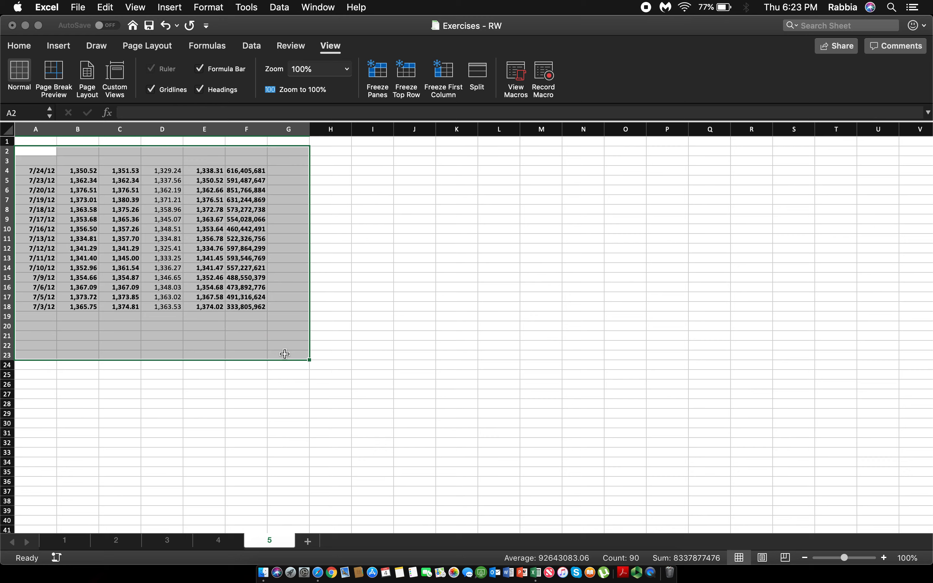
key(super+b)
key(super+b)
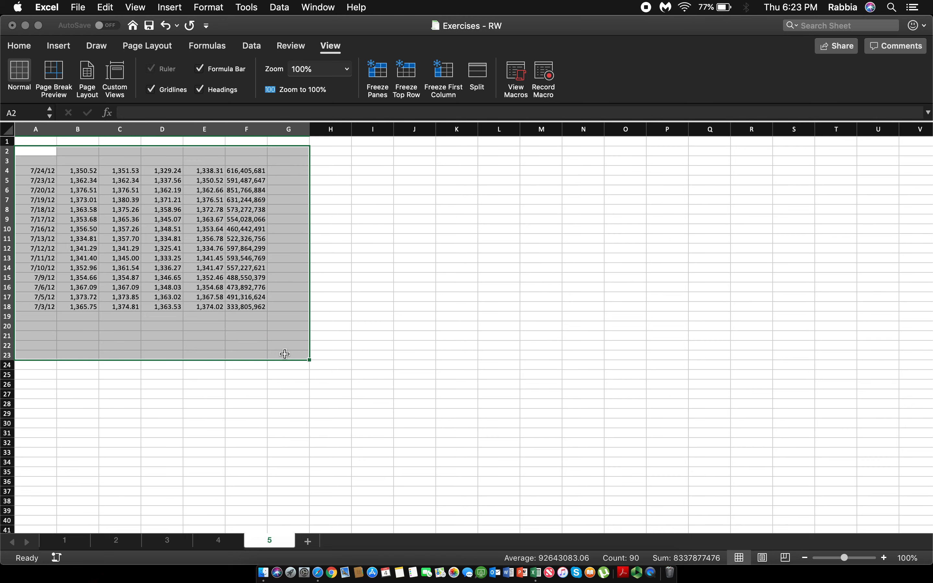
Step: Run the BOLD macro with the range A3:F21 selected
click(383, 250)
drag(38, 160, 245, 338)
click(524, 92)
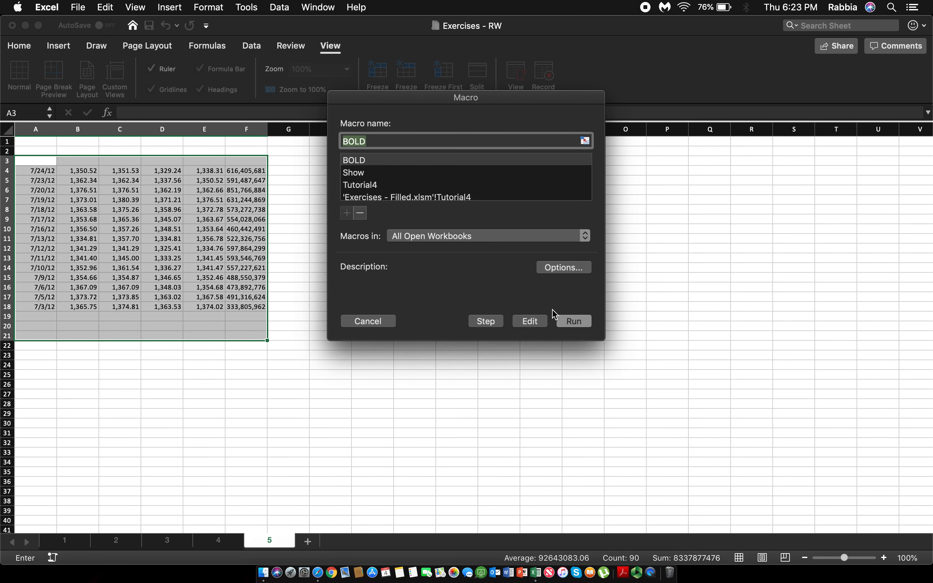
click(574, 324)
click(205, 220)
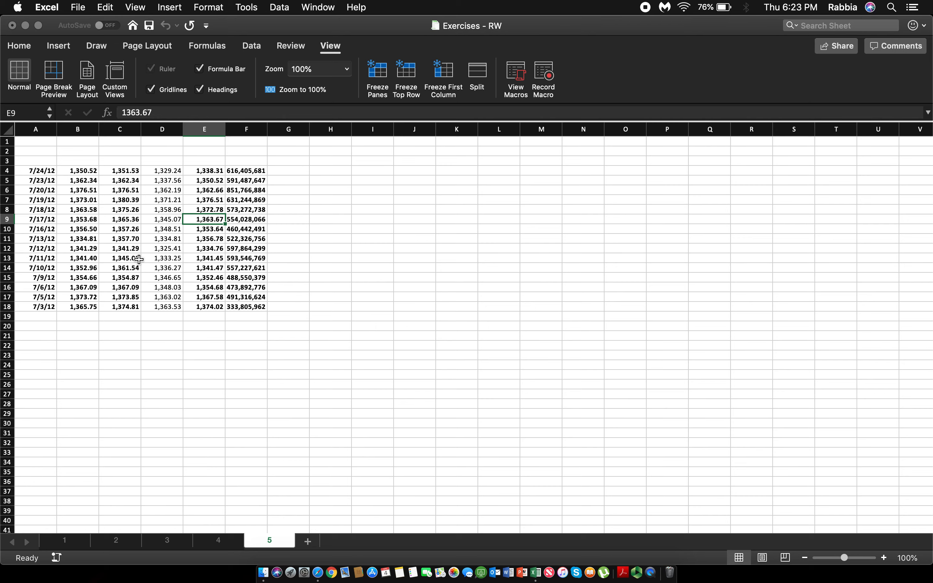
Step: Review the finished exercises on sheets 4, 3, 2 and 1, and return to sheet 5
click(197, 542)
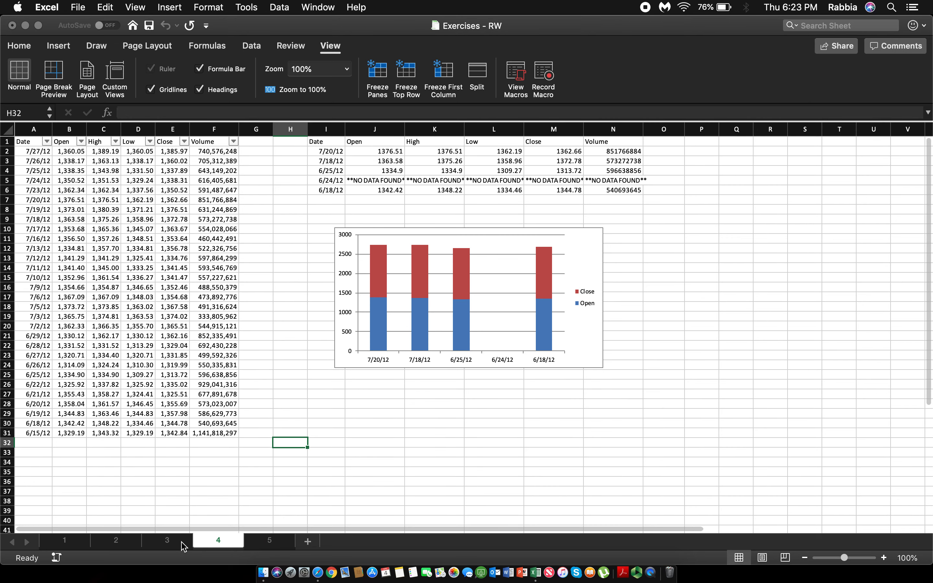
click(184, 546)
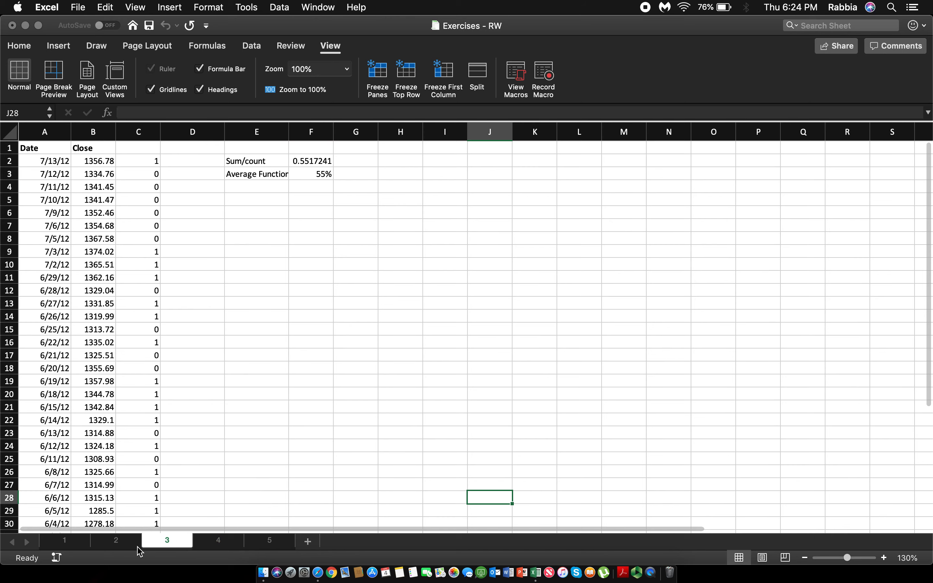
click(96, 547)
key(ctrl+Page_Up)
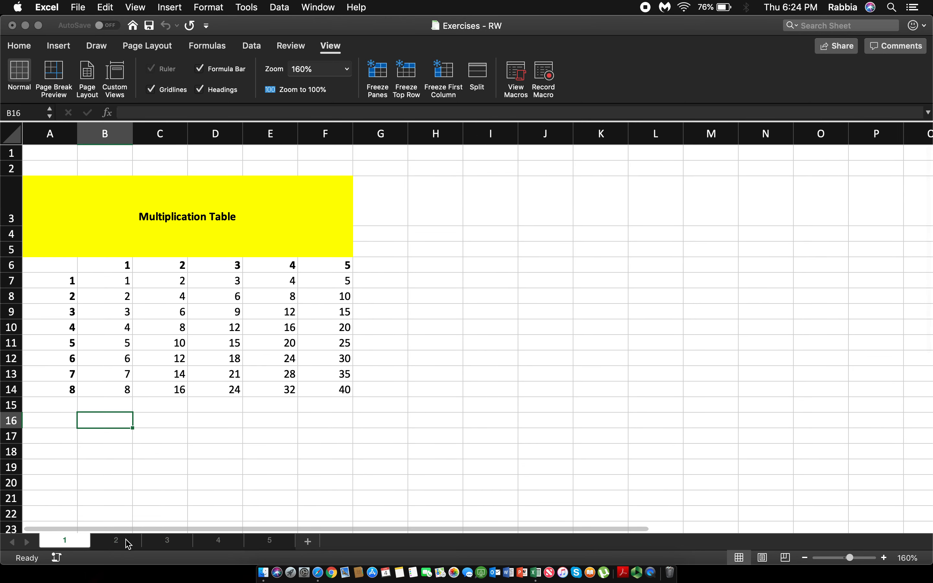
key(ctrl+Page_Down)
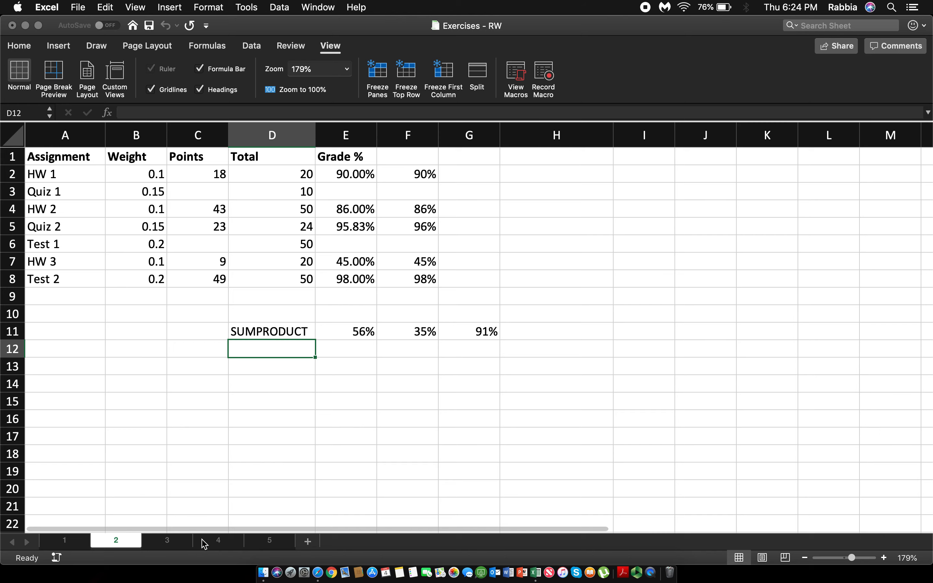
key(ctrl+Page_Down)
key(ctrl+Page_Down)
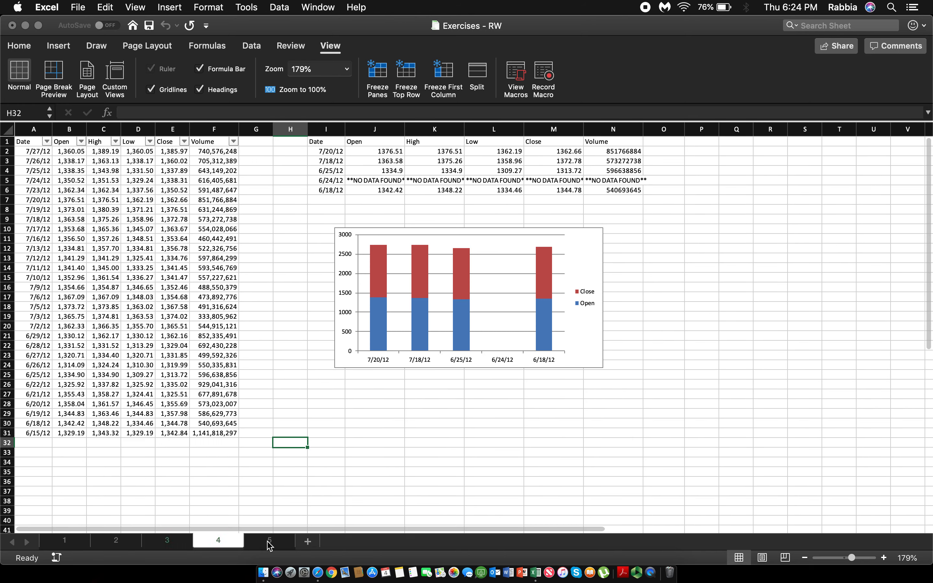
key(ctrl+Page_Down)
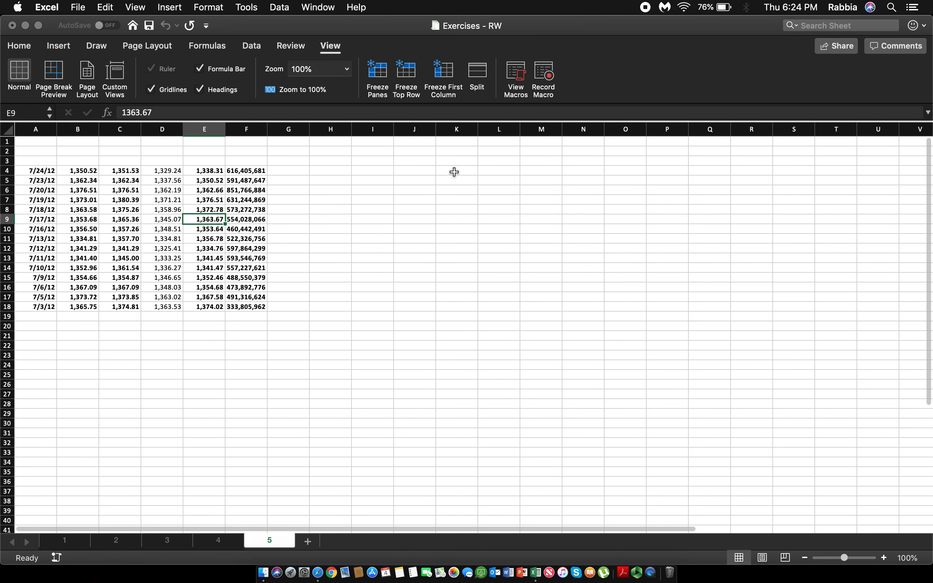